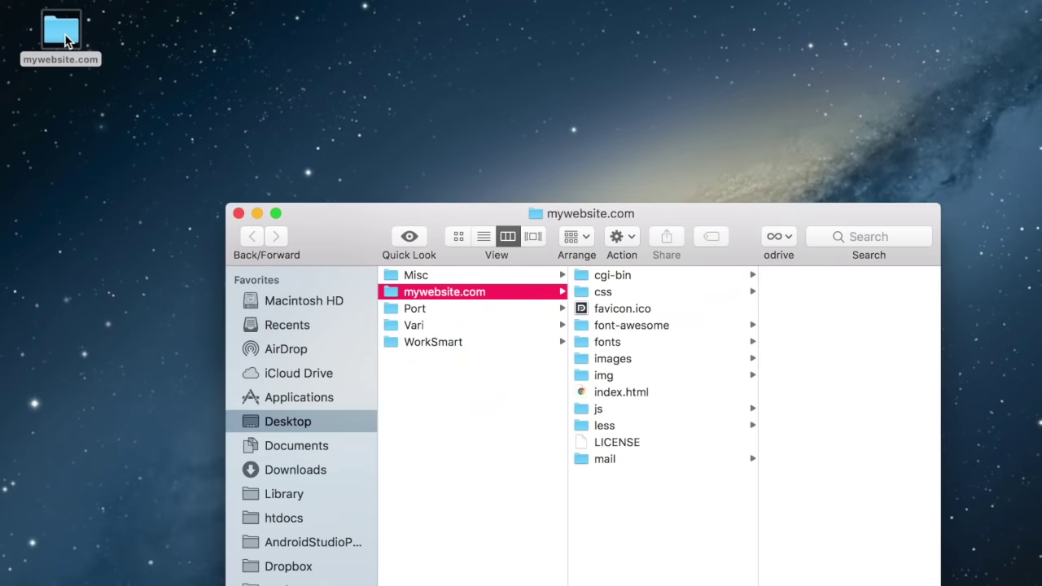
Step: Move the Finder window aside and preview the site's index.html file
drag(319, 217, 284, 124)
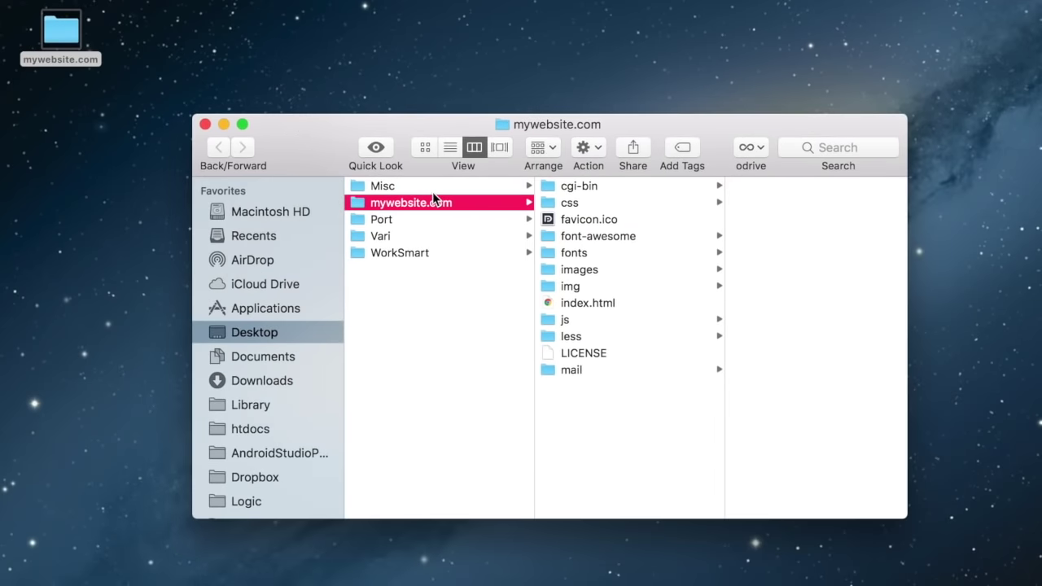
click(590, 299)
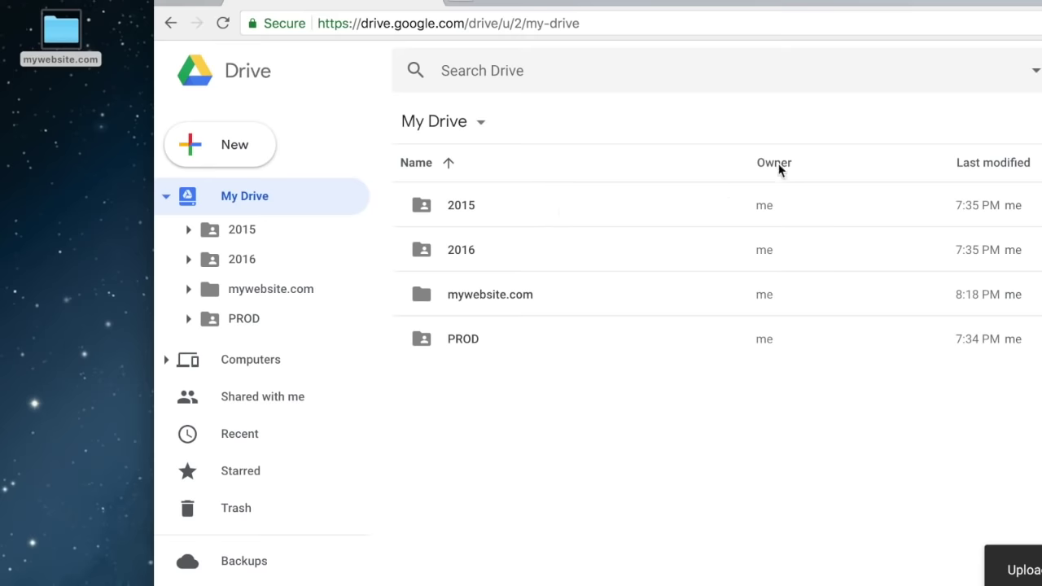
Step: Turn on a shareable link for the mywebsite.com folder in Drive
click(275, 295)
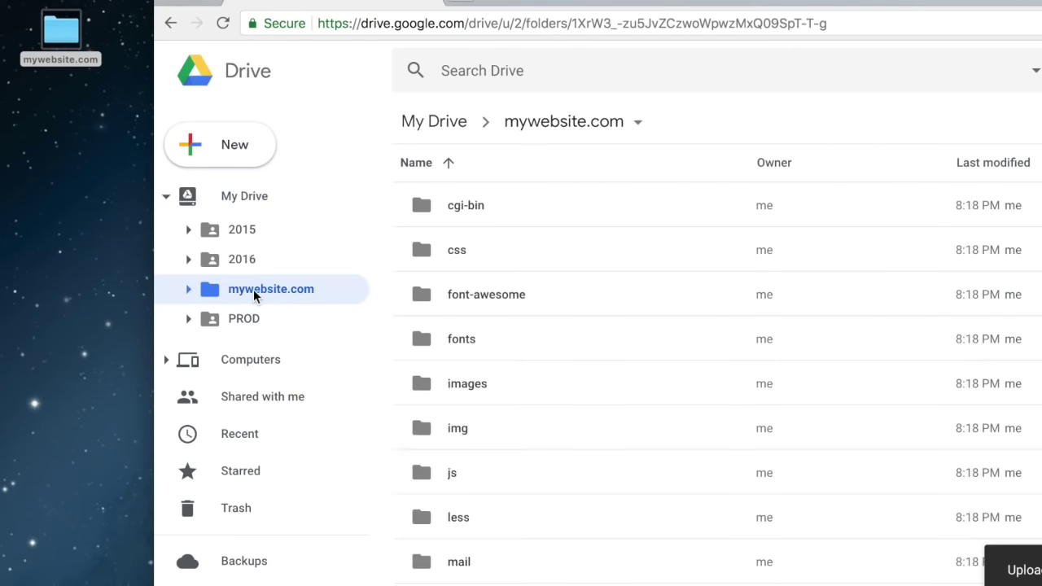
right_click(253, 291)
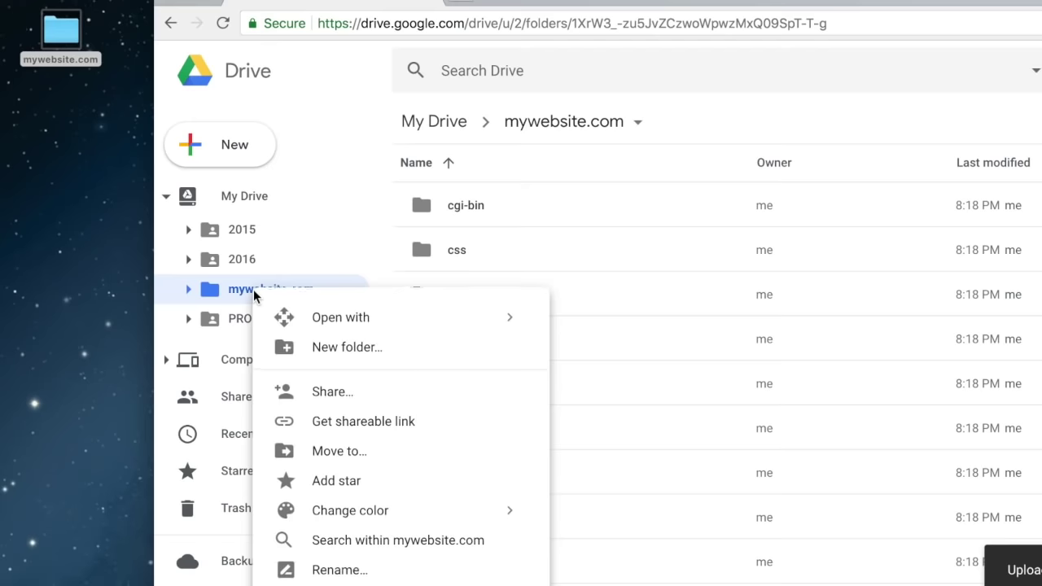
click(359, 422)
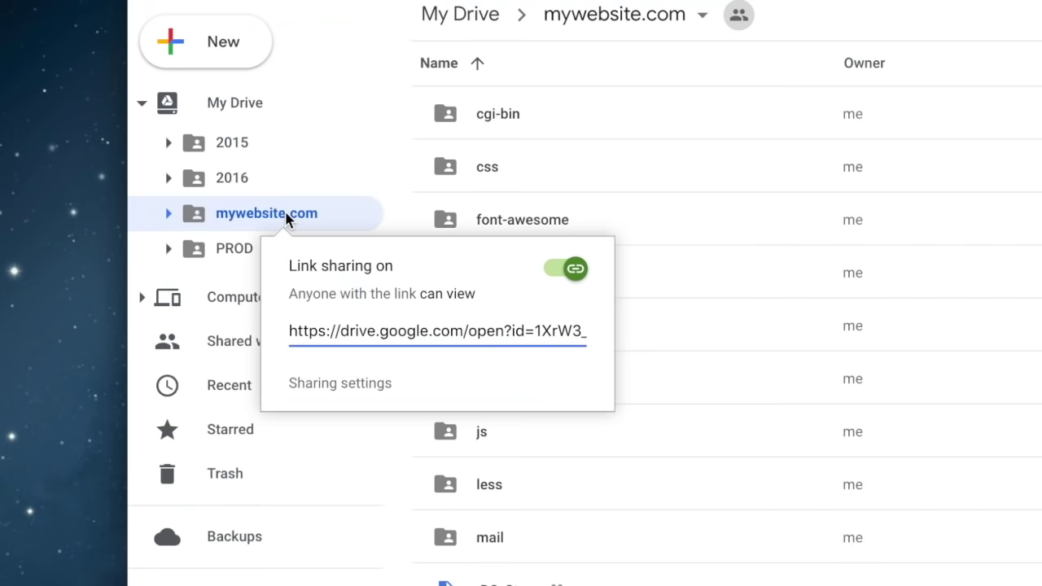
click(287, 293)
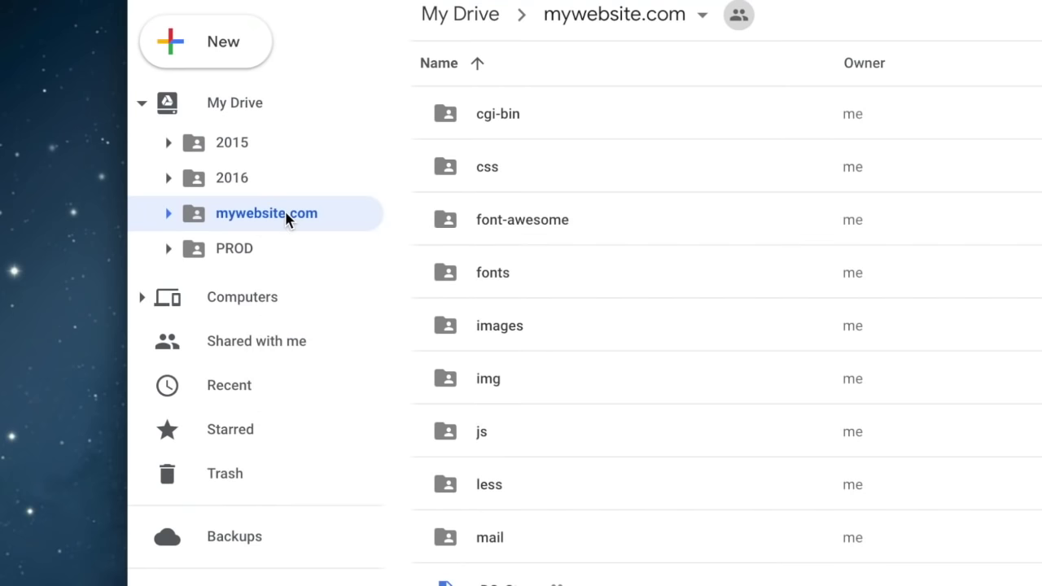
right_click(287, 217)
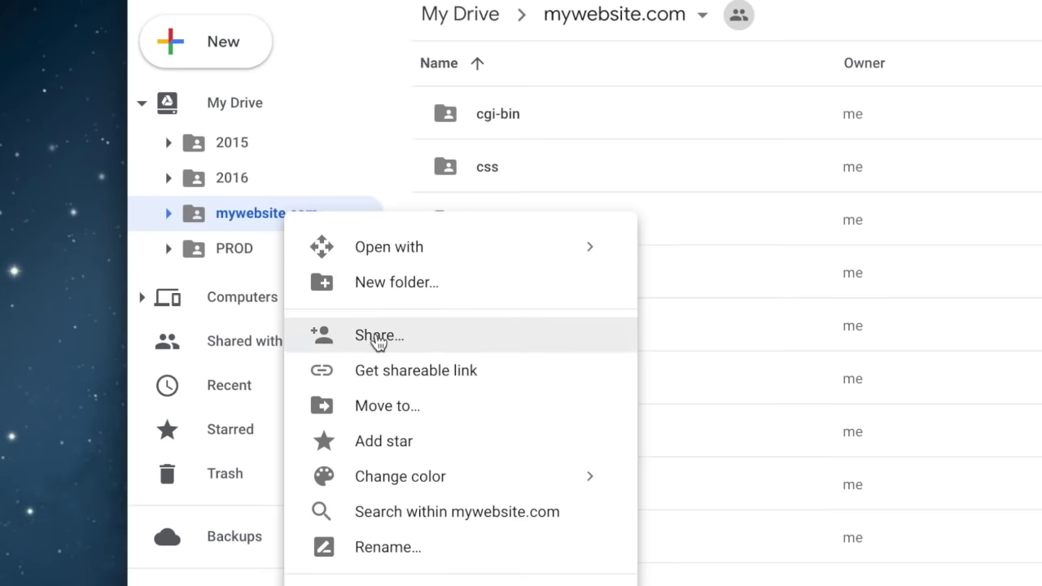
click(374, 563)
click(658, 321)
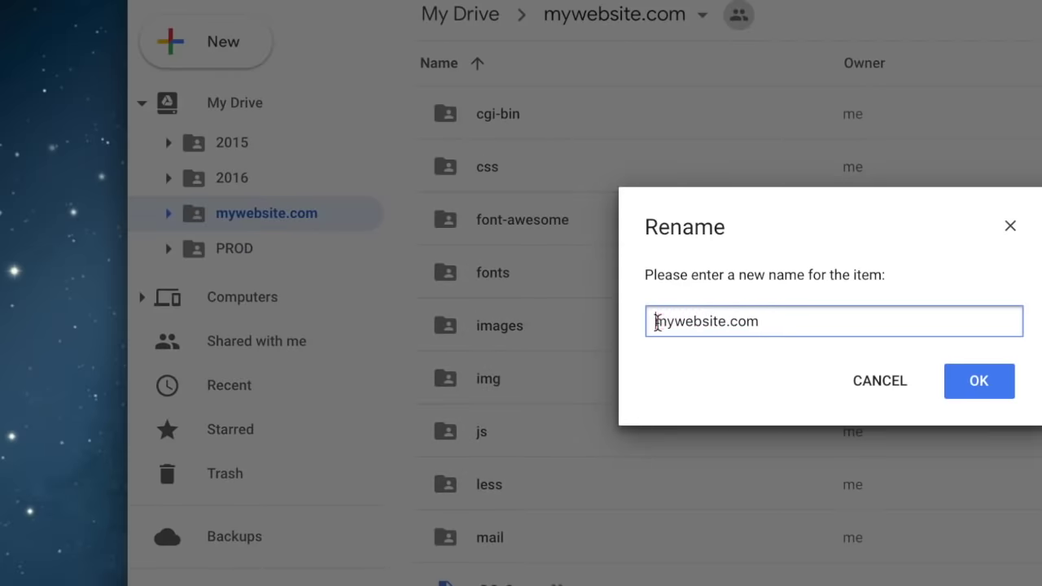
text(www.)
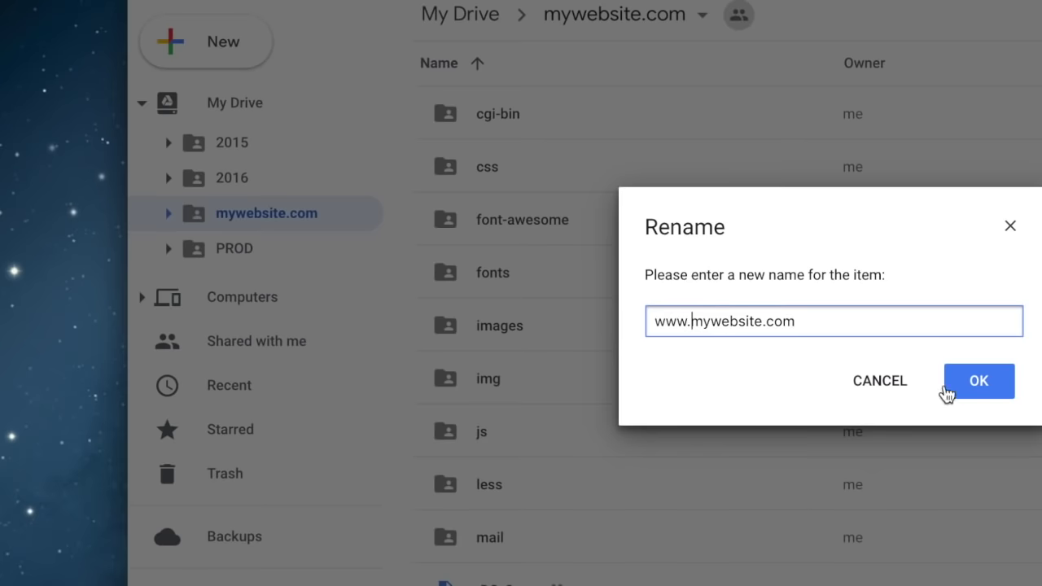
click(948, 391)
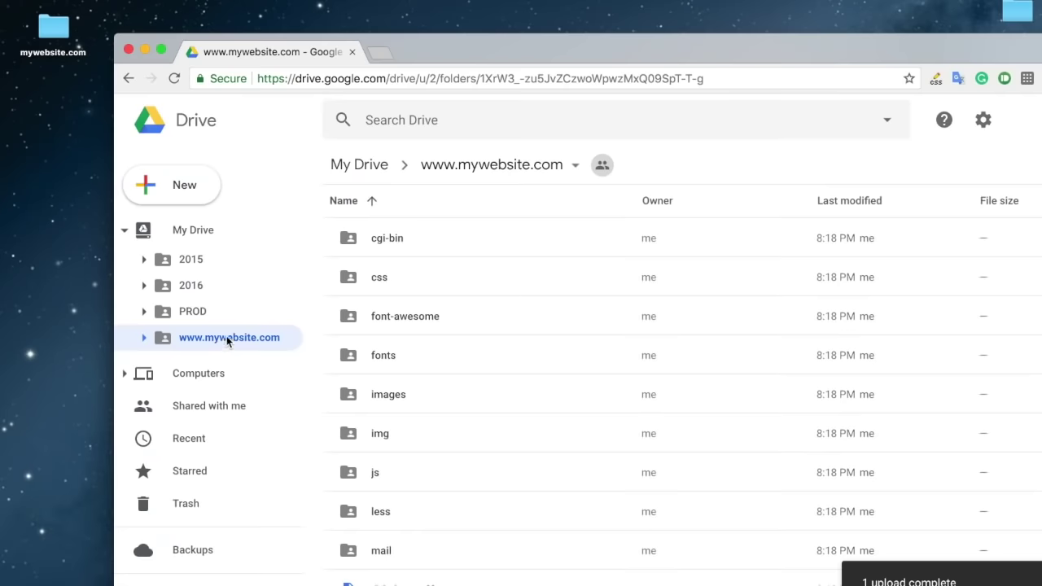
Step: Open drv.tw in a new tab and sign in via Google Drive, allowing DriveToWeb access
click(384, 51)
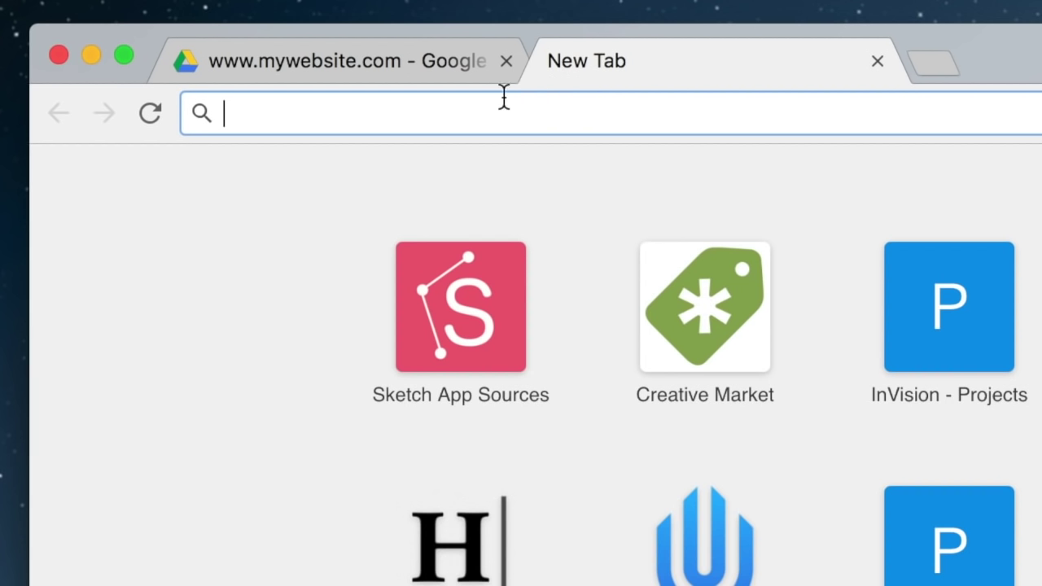
text(drv.tw)
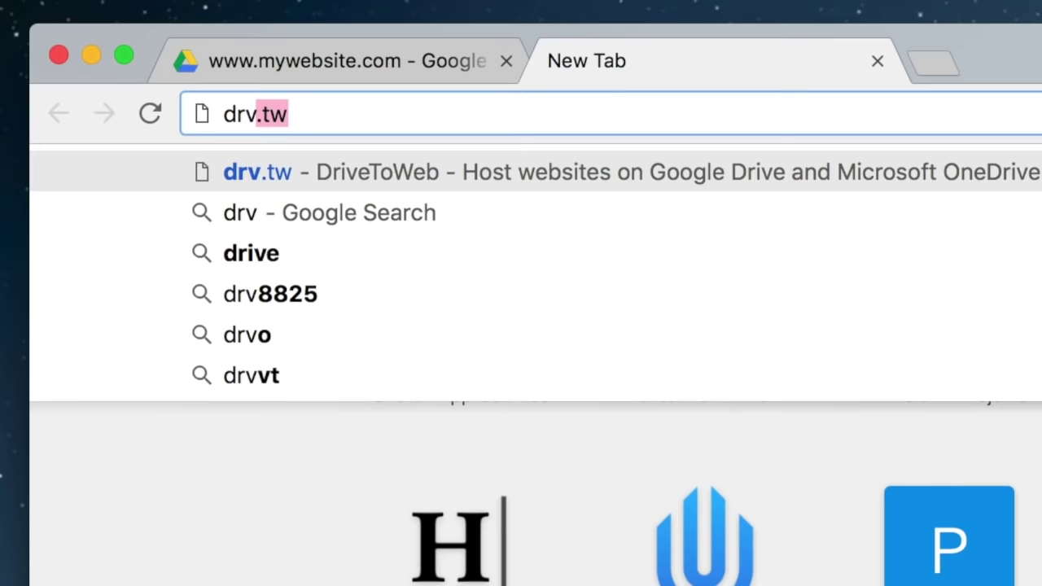
key(Return)
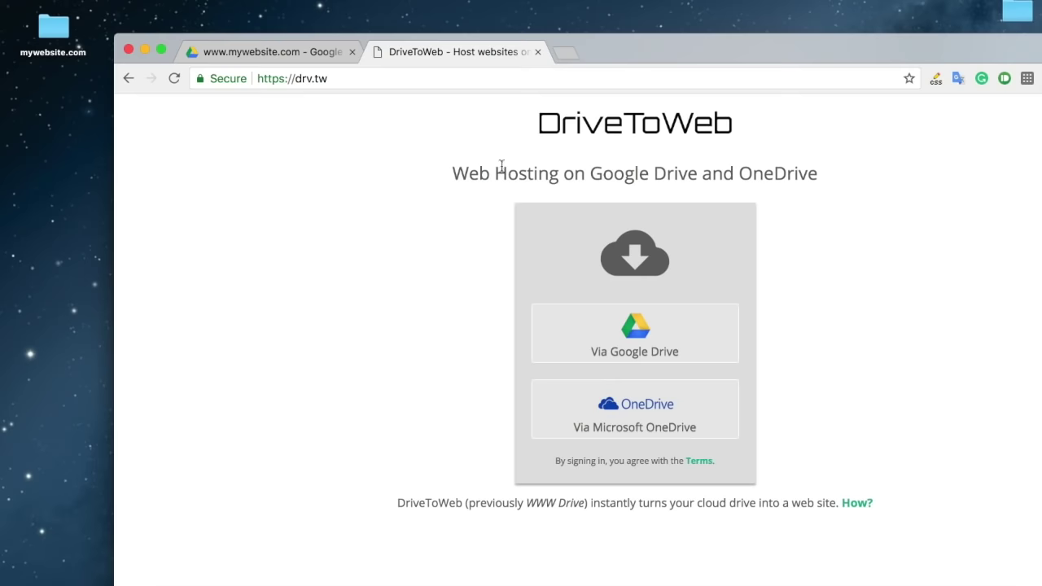
click(591, 329)
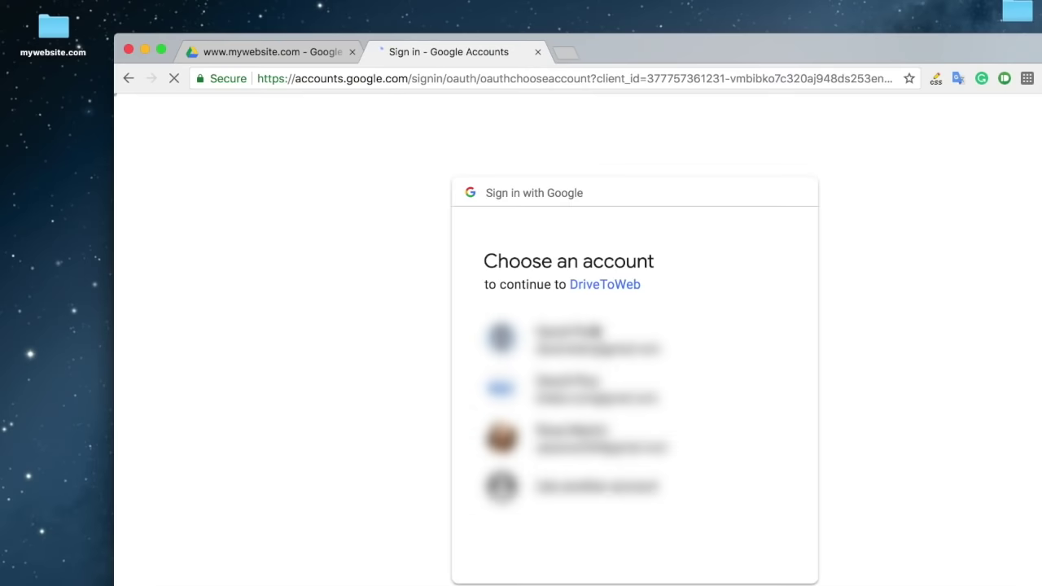
click(614, 433)
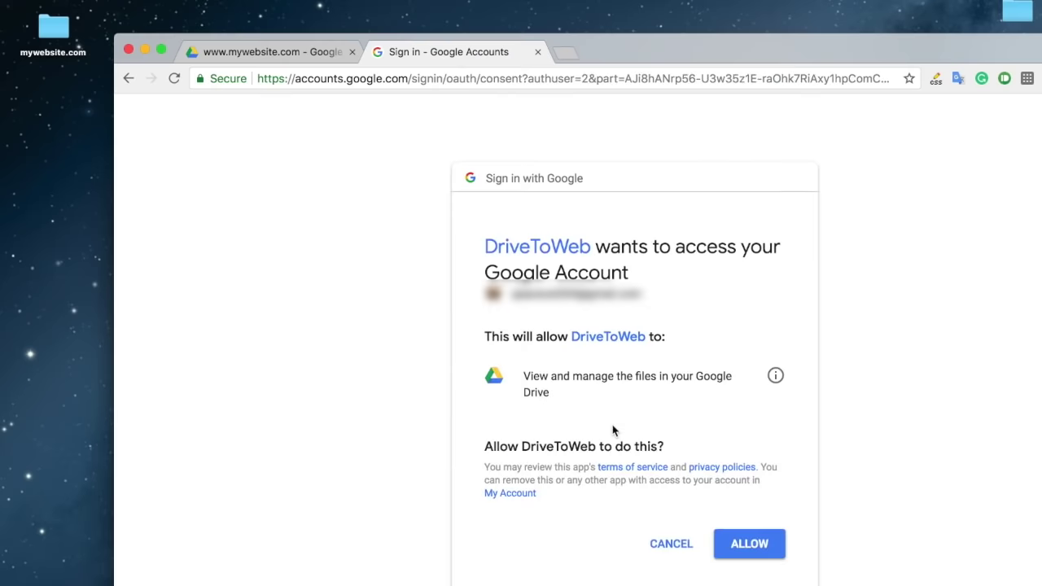
click(750, 545)
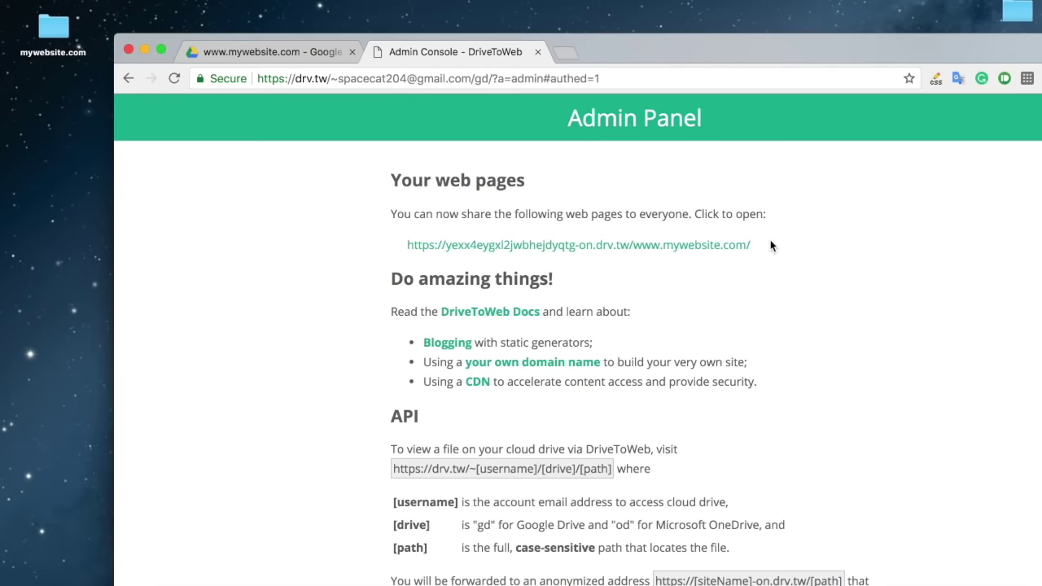
drag(770, 244, 591, 227)
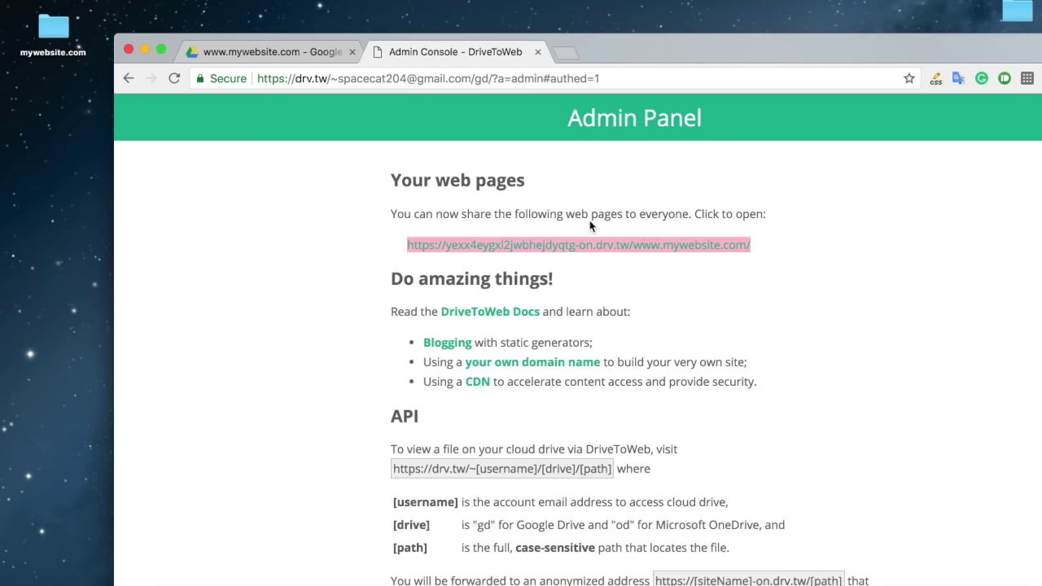
drag(591, 226, 408, 242)
right_click(423, 236)
click(454, 342)
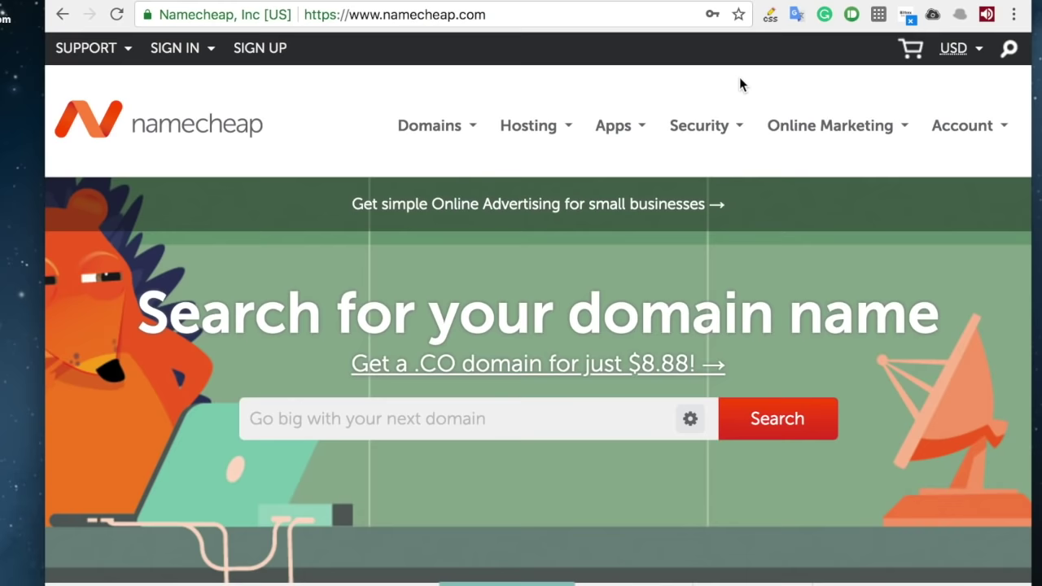
Step: From the Domain List, switch the first domain's nameservers from Custom DNS (HostGator) to Namecheap BasicDNS
mouse_move(957, 130)
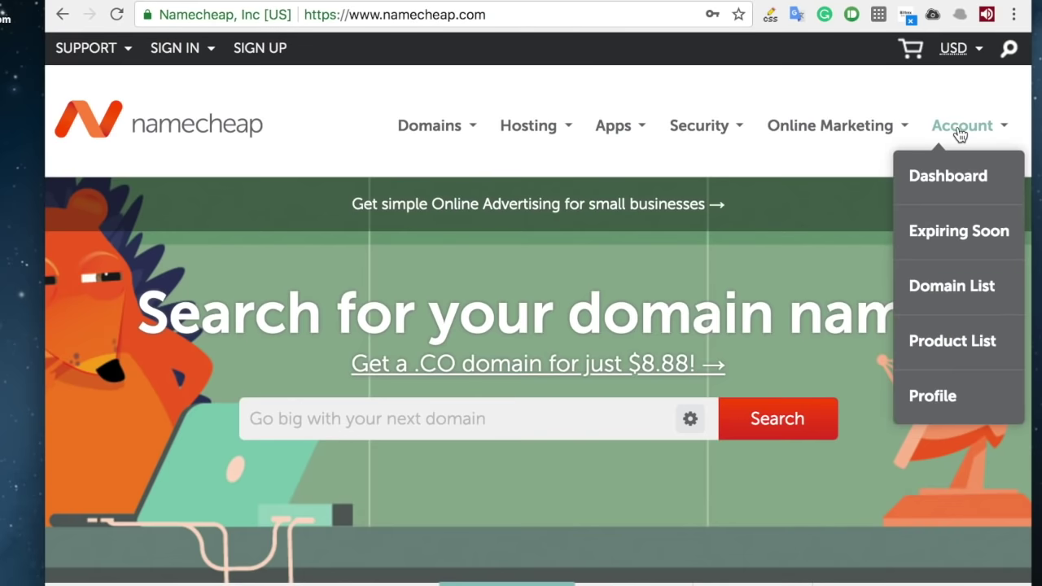
click(948, 286)
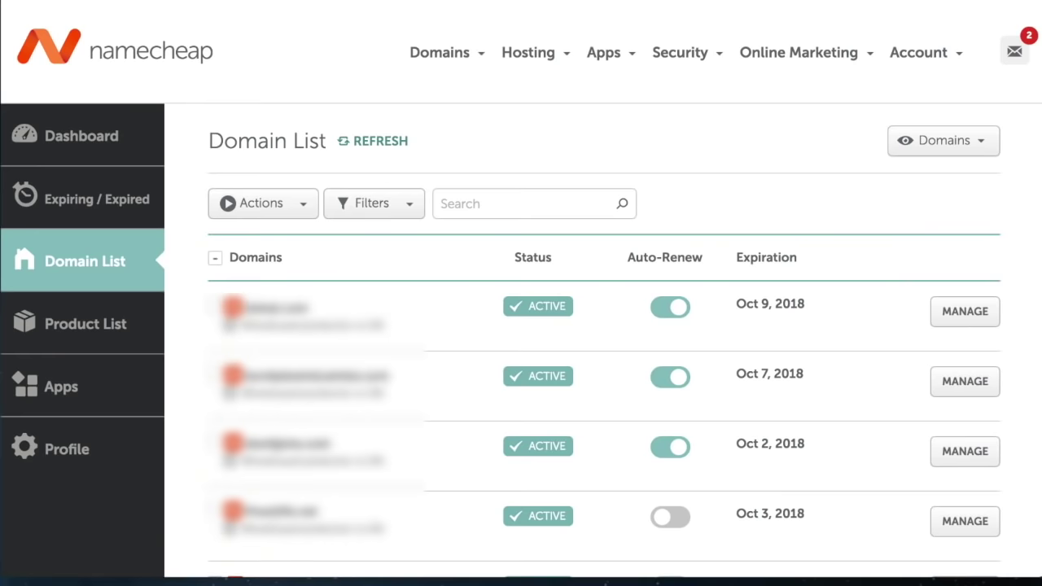
click(957, 315)
scroll(967, 339, down, 3)
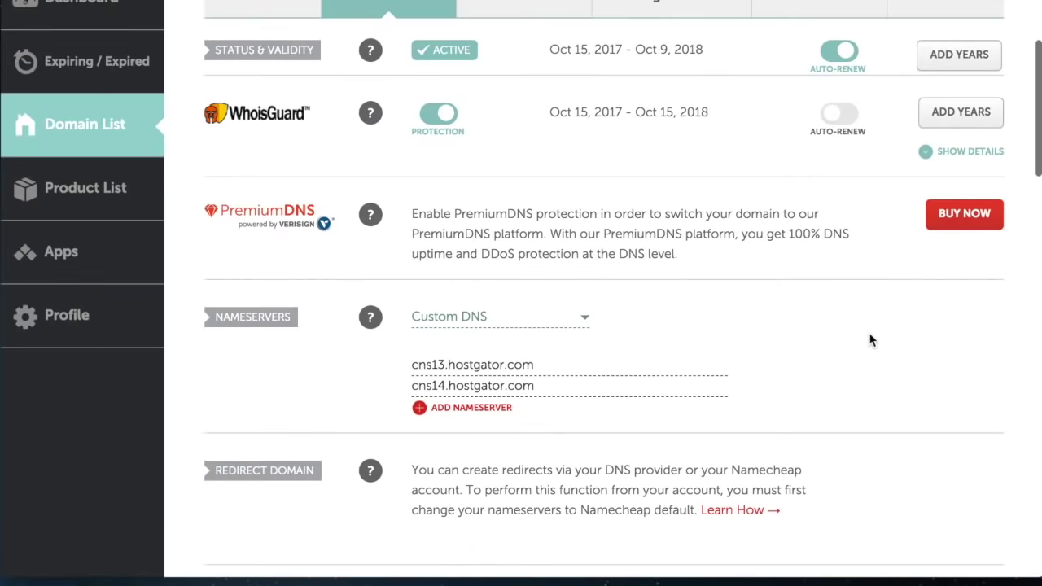
click(562, 365)
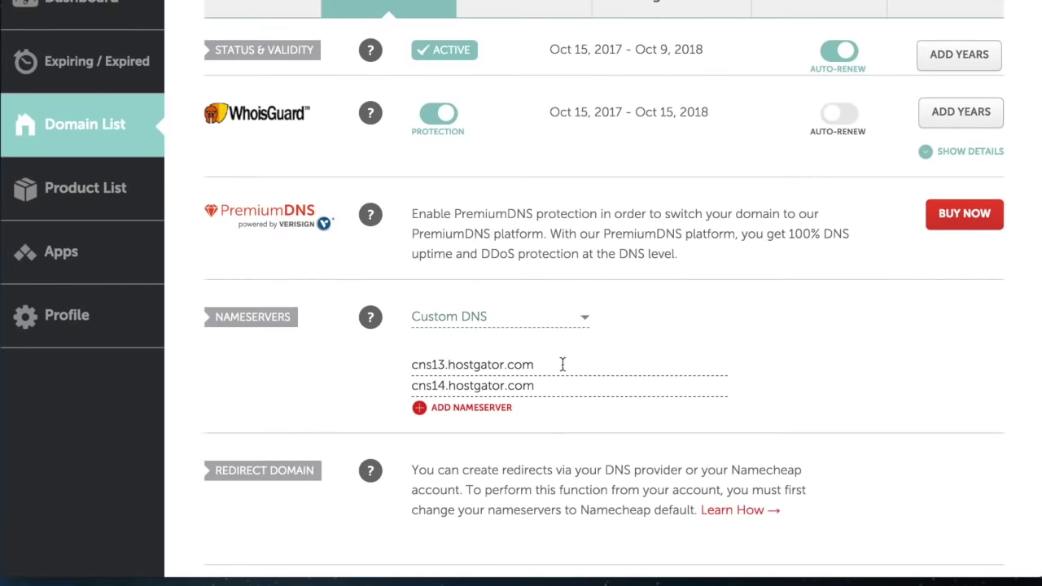
click(580, 323)
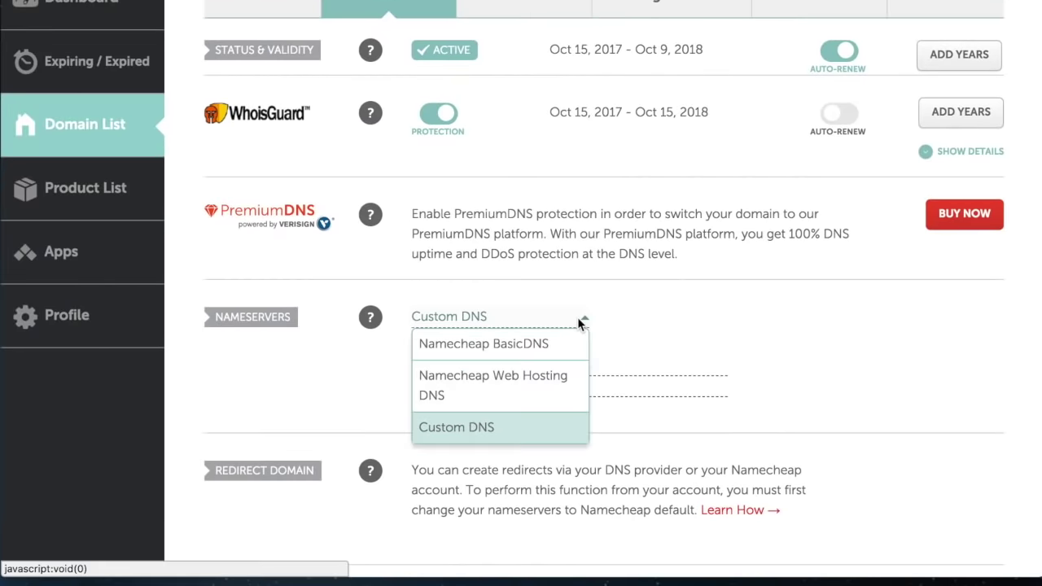
click(540, 344)
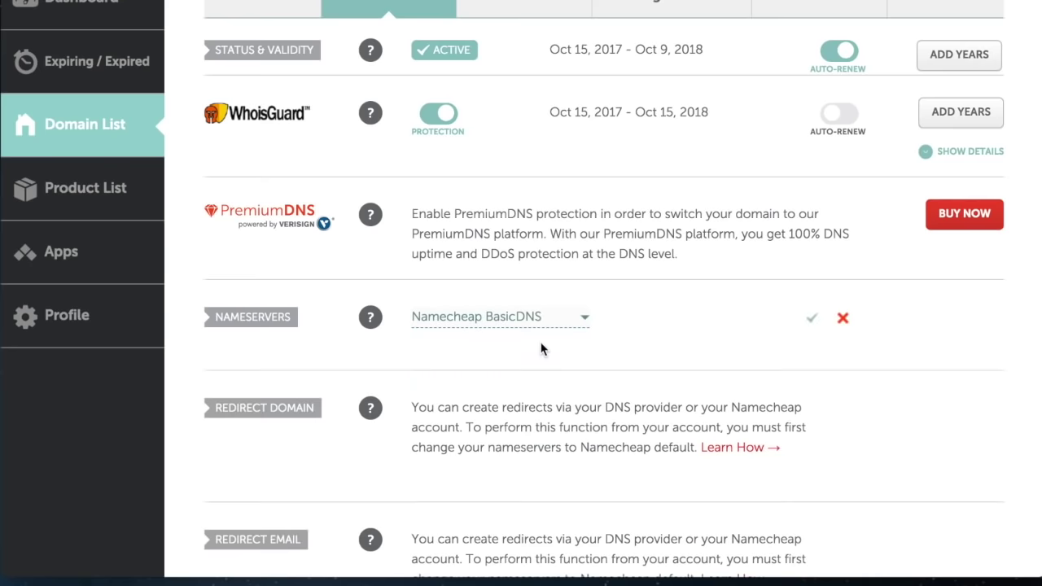
click(811, 319)
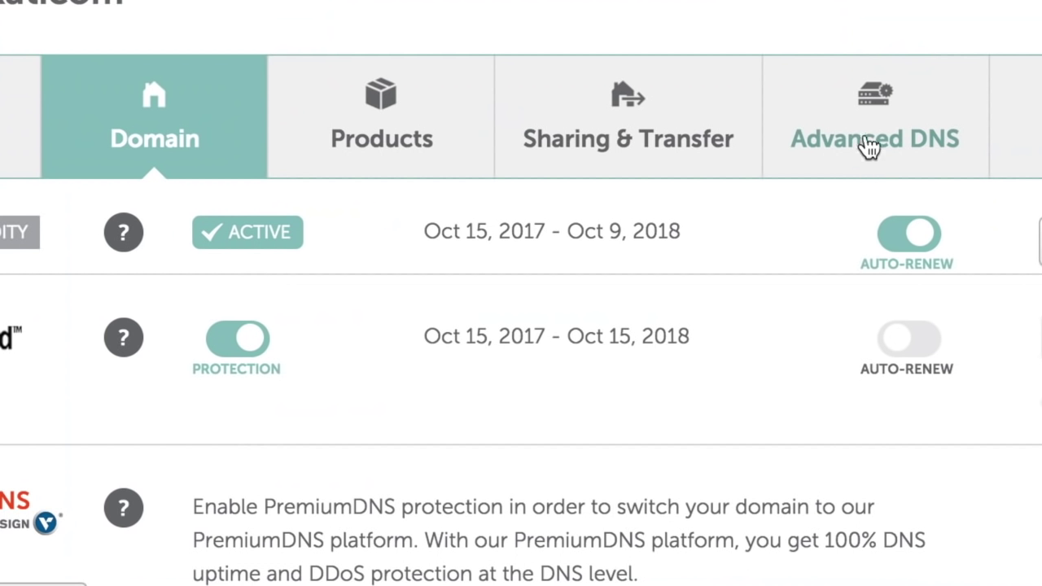
click(816, 50)
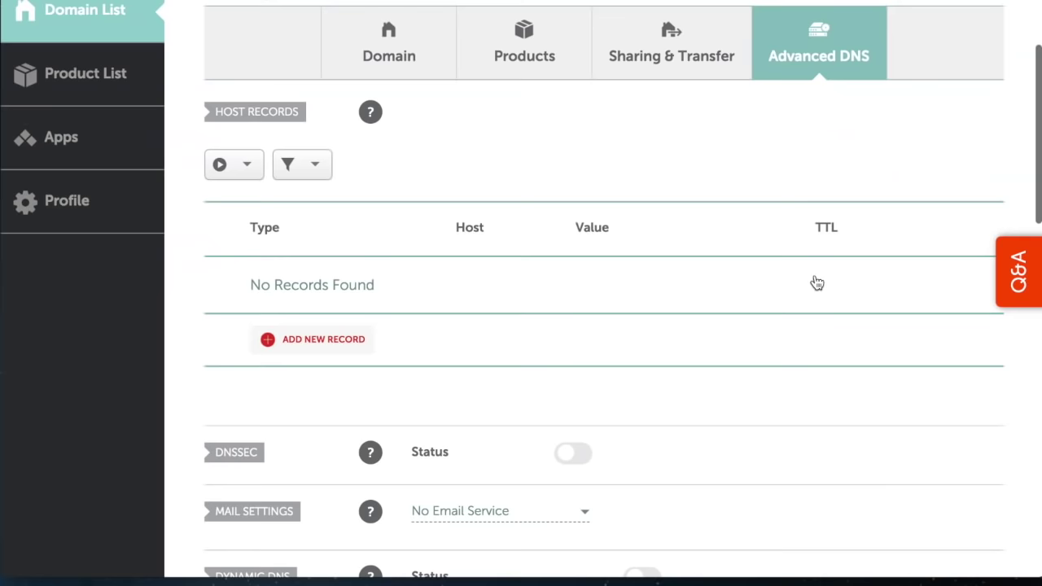
scroll(817, 282, down, 2)
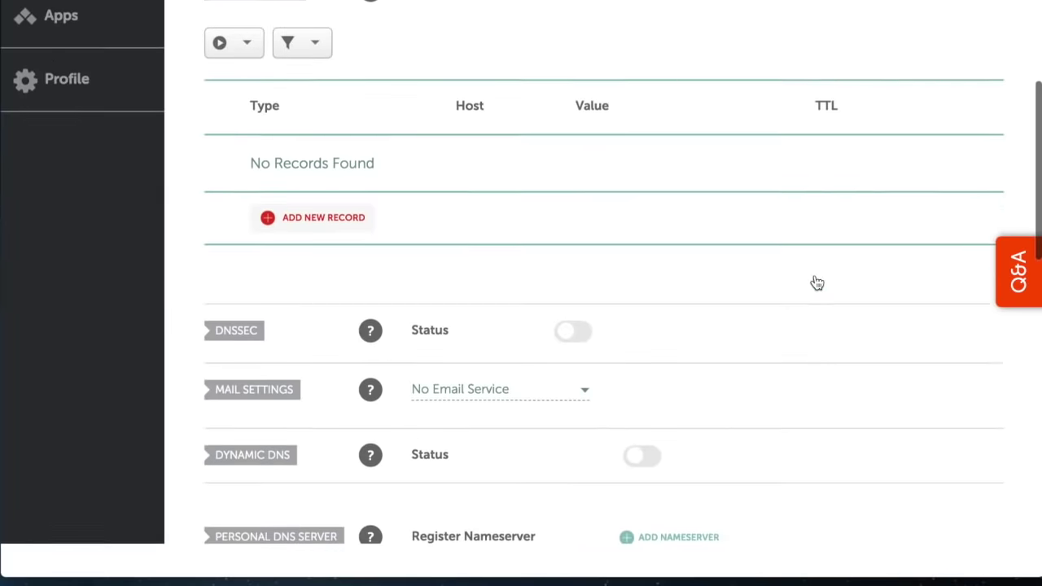
click(318, 185)
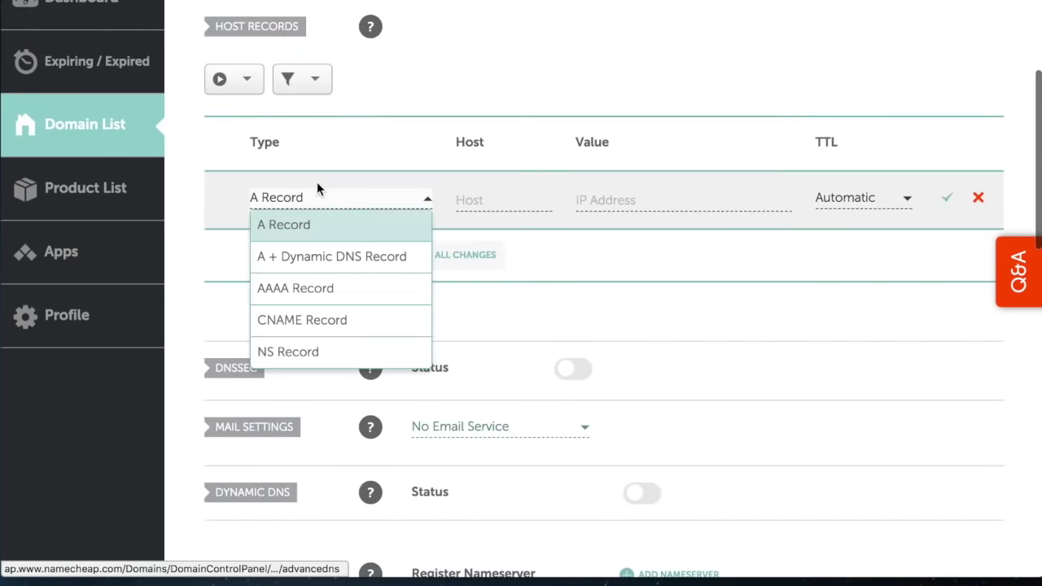
click(331, 332)
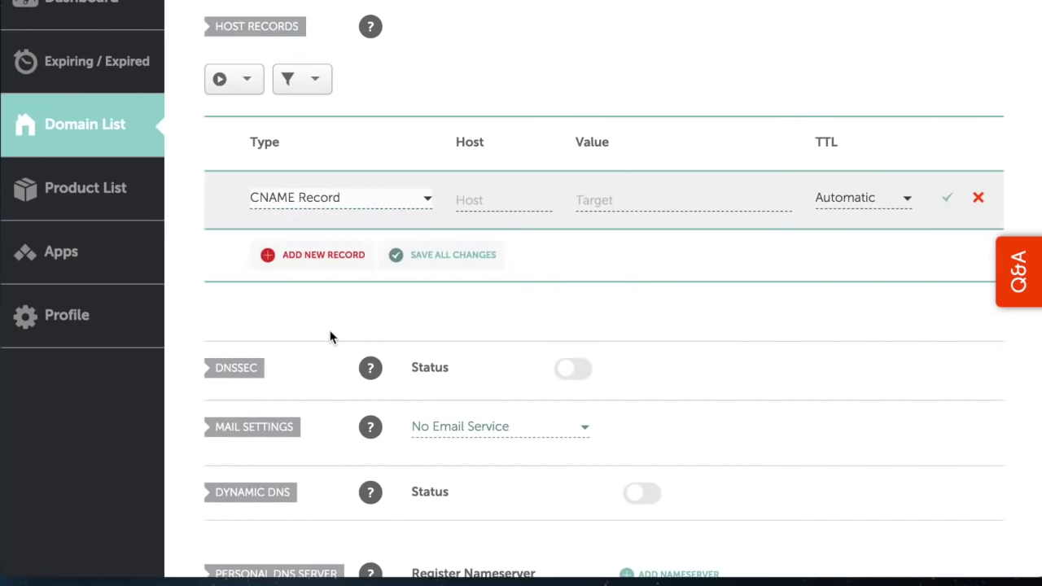
click(490, 203)
text(www)
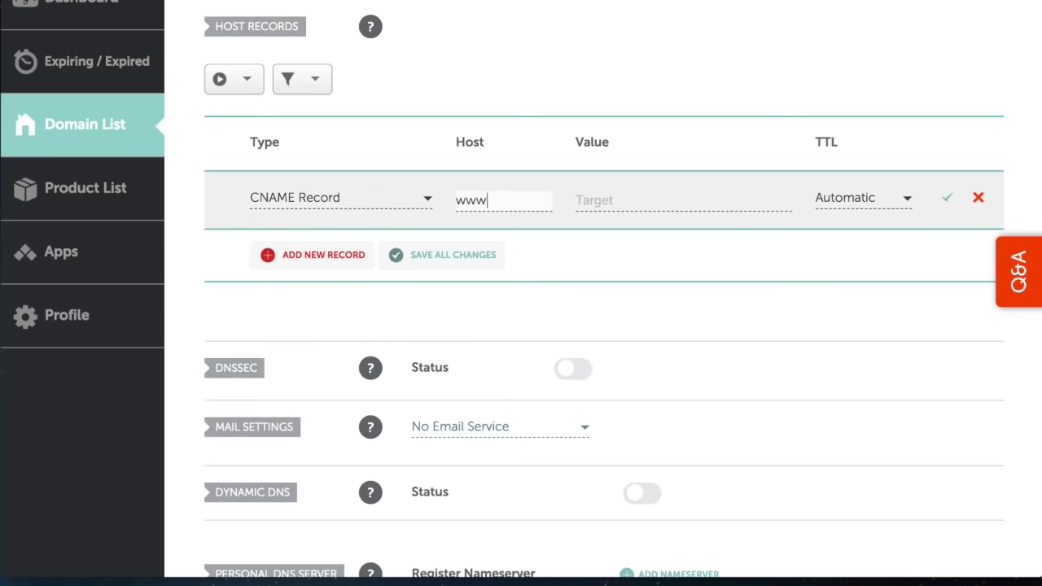
click(624, 201)
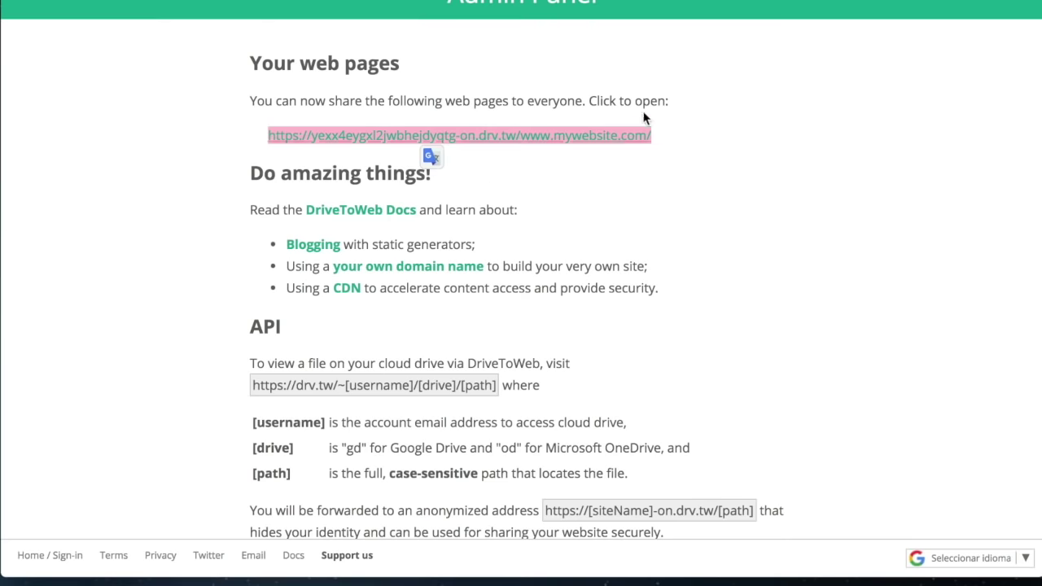
click(665, 132)
triple_click(263, 136)
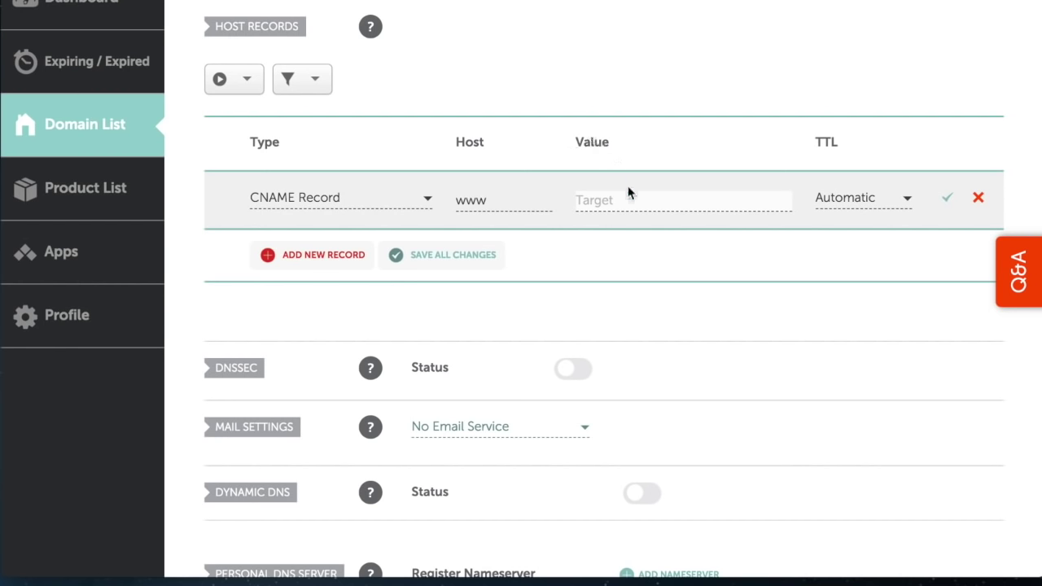
click(618, 196)
key(ctrl+v)
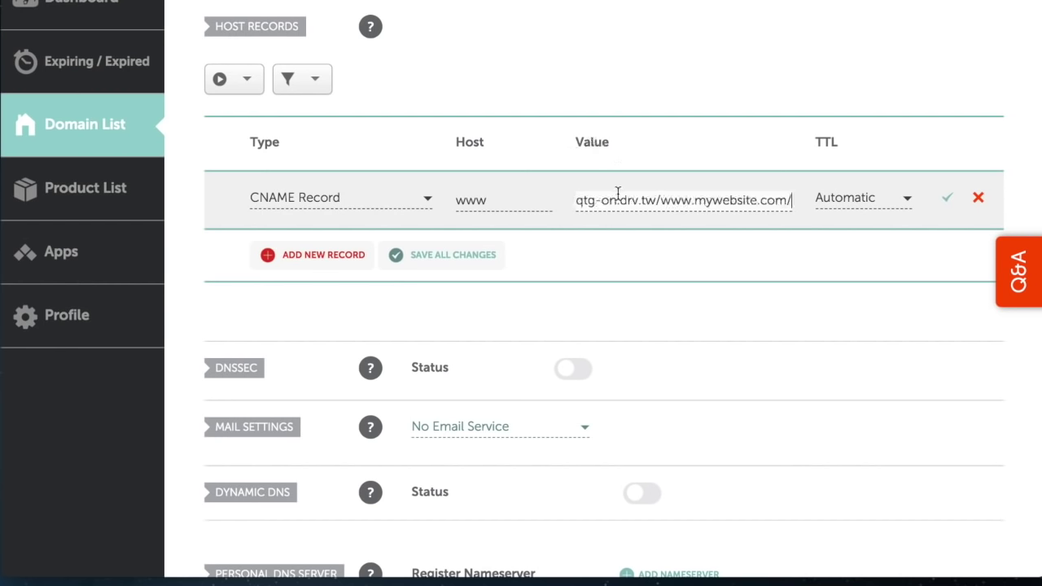
key(Left)
key(Left)
key(Left)
key(Left)
key(Left)
key(Left)
key(Left)
key(Left)
key(Left)
key(Left)
key(Left)
key(Left)
key(Left)
key(Left)
key(Left)
key(Left)
key(Left)
key(Left)
key(Left)
key(Left)
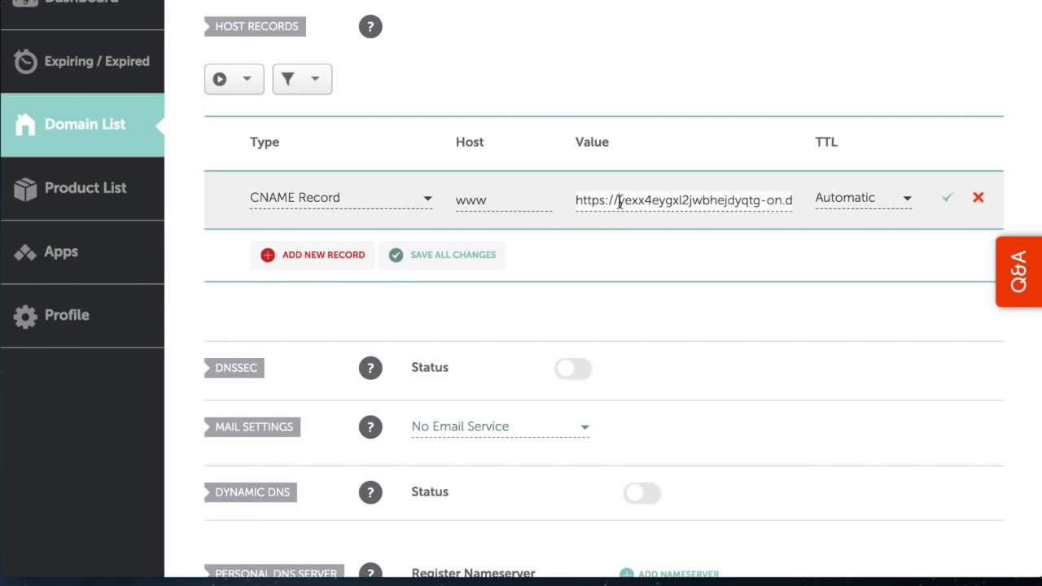
drag(619, 201, 574, 203)
key(BackSpace)
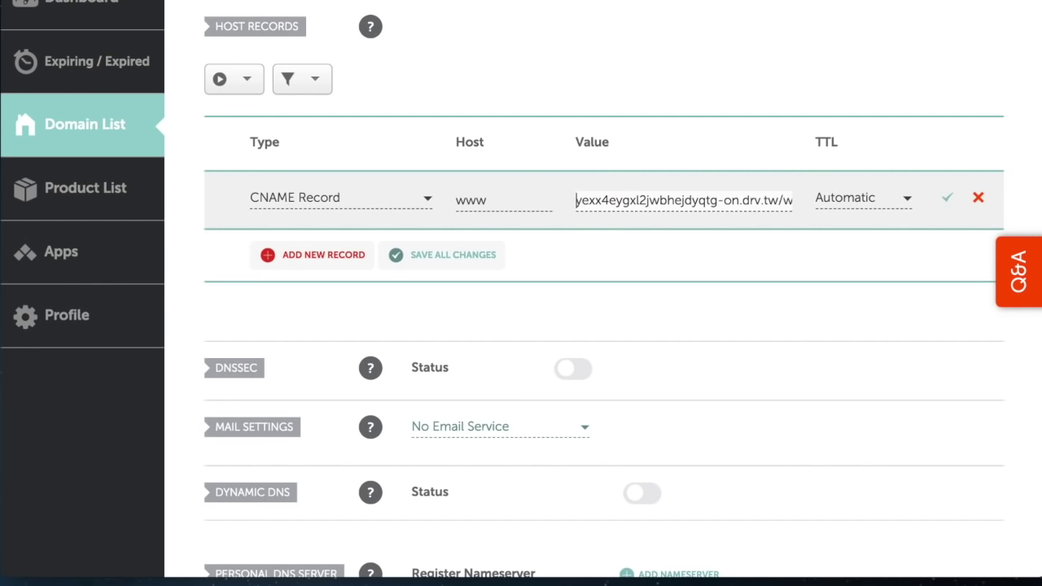
key(Right)
key(Right)
key(Right)
key(Right)
key(Right)
key(Right)
key(Right)
key(Right)
key(Right)
key(Right)
key(Right)
key(Right)
key(Right)
key(Right)
key(Right)
key(Right)
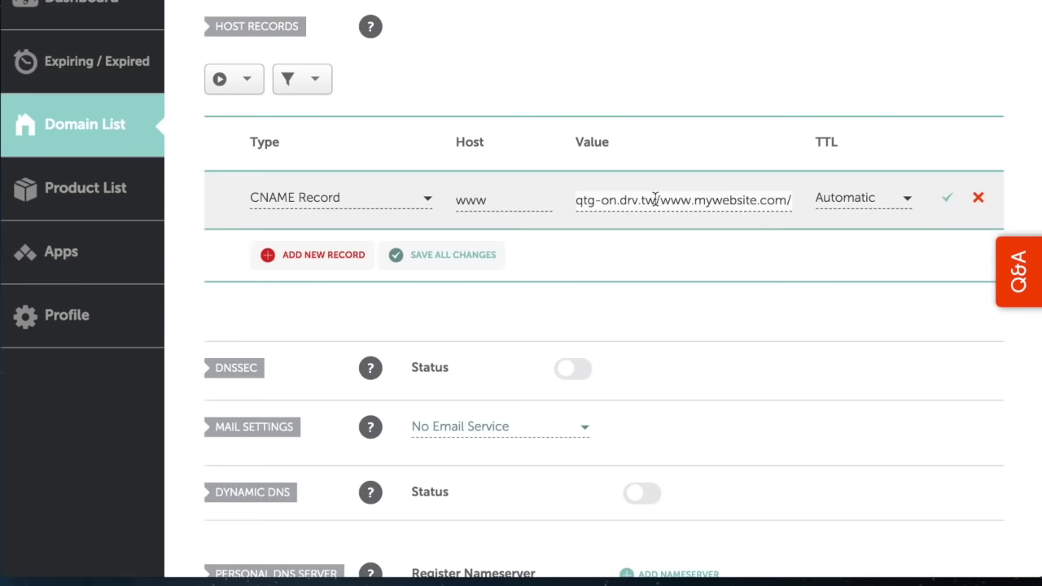
drag(655, 199, 797, 209)
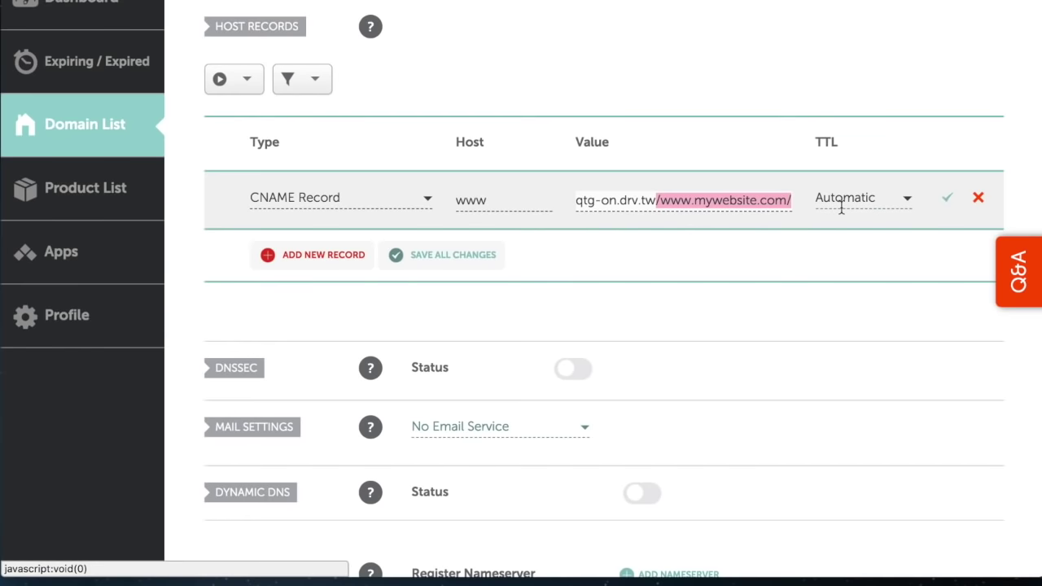
key(BackSpace)
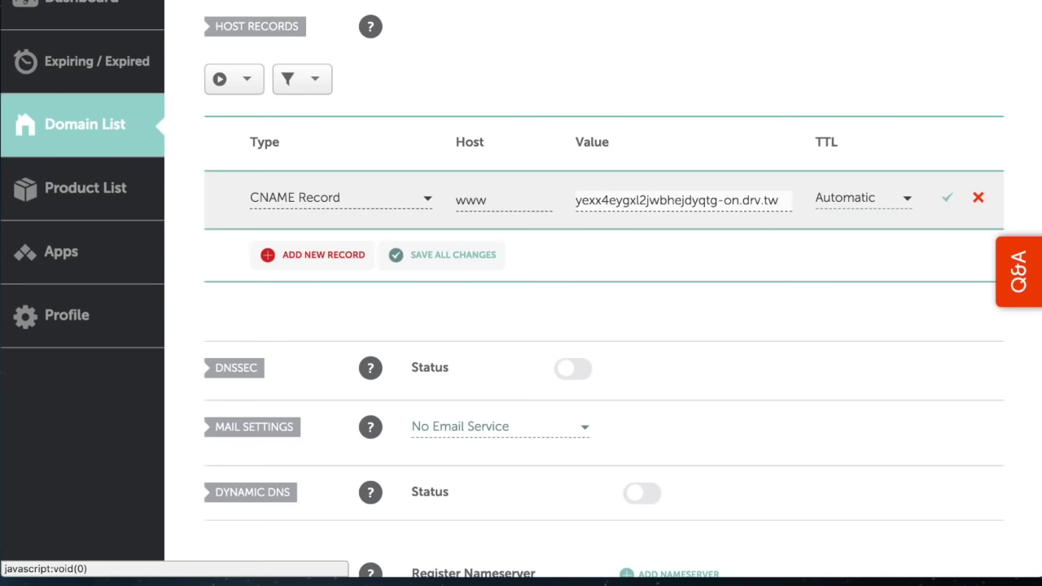
Step: Save the www CNAME record with a 30 min TTL
click(950, 201)
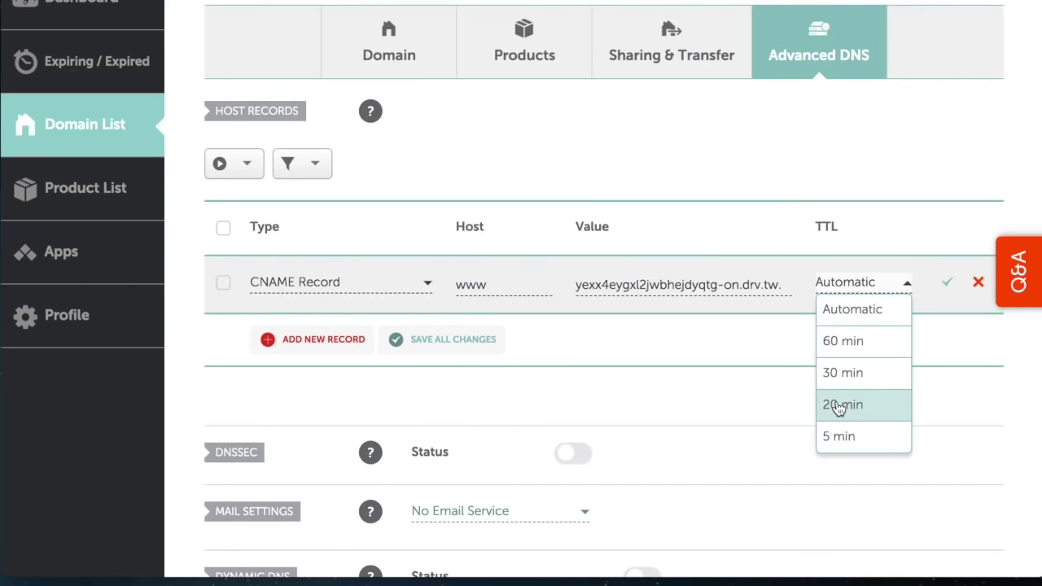
click(852, 368)
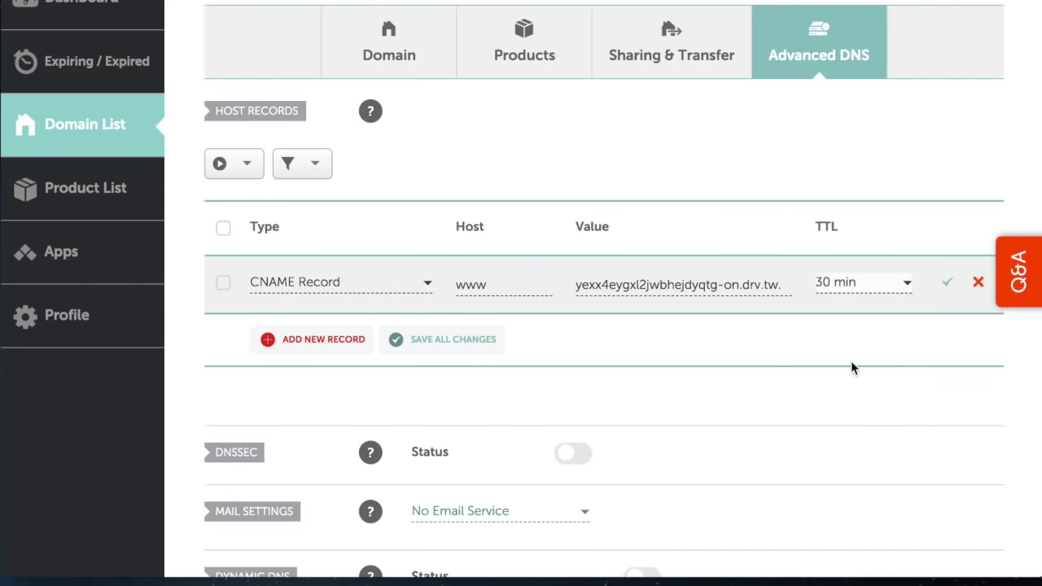
click(946, 282)
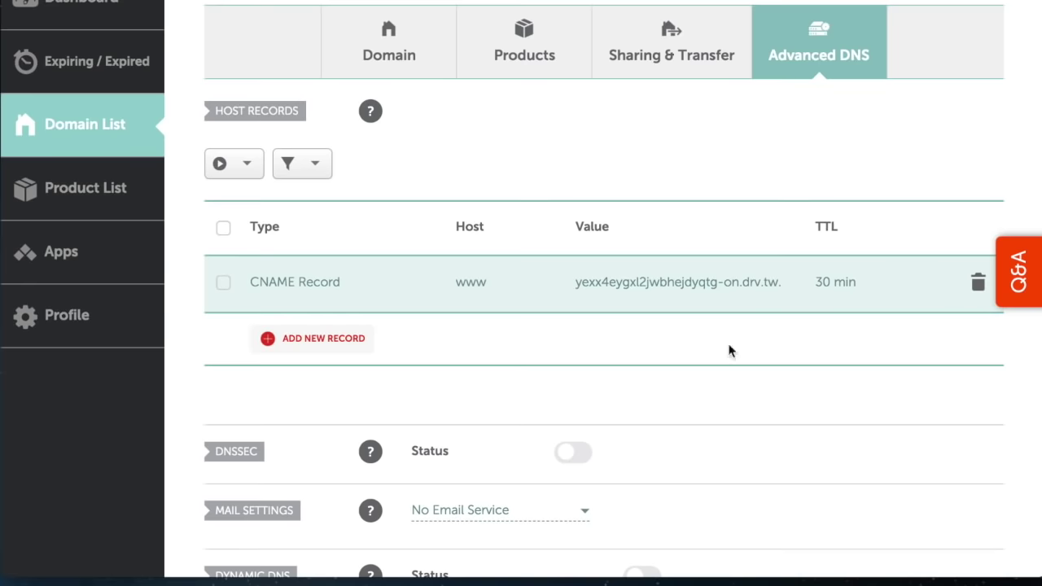
click(315, 341)
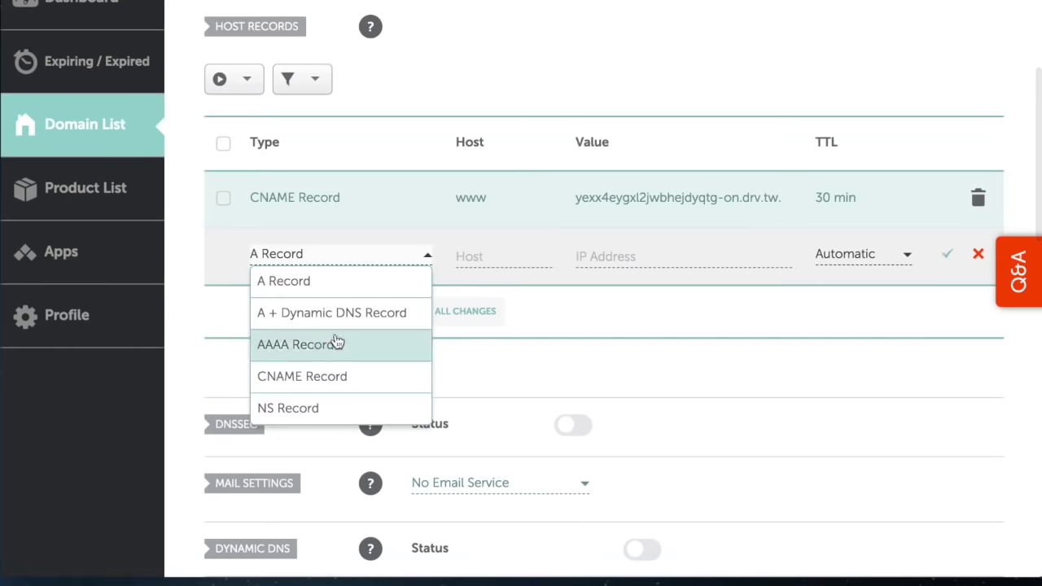
scroll(310, 396, down, 3)
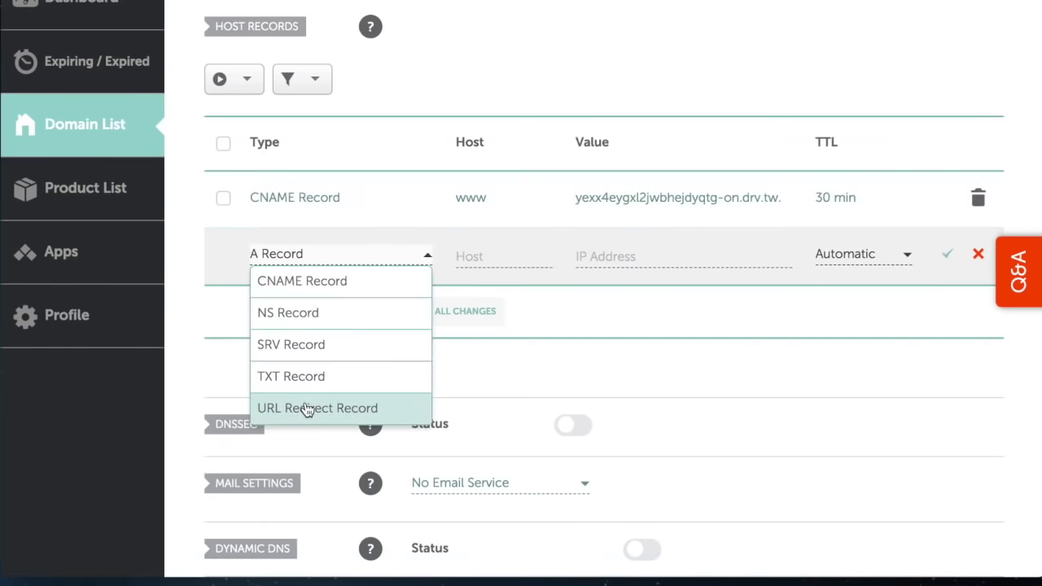
click(307, 409)
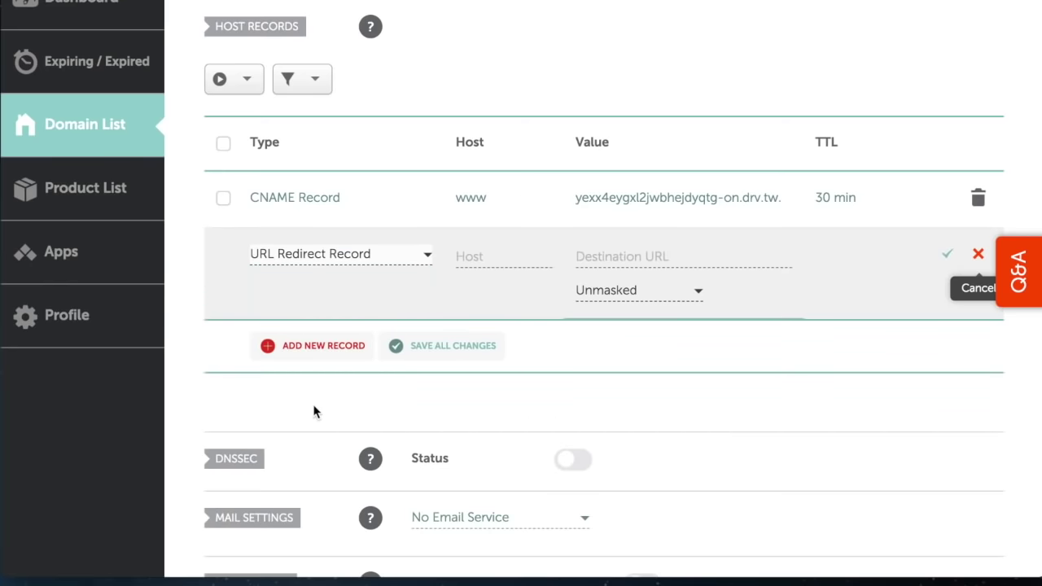
click(478, 254)
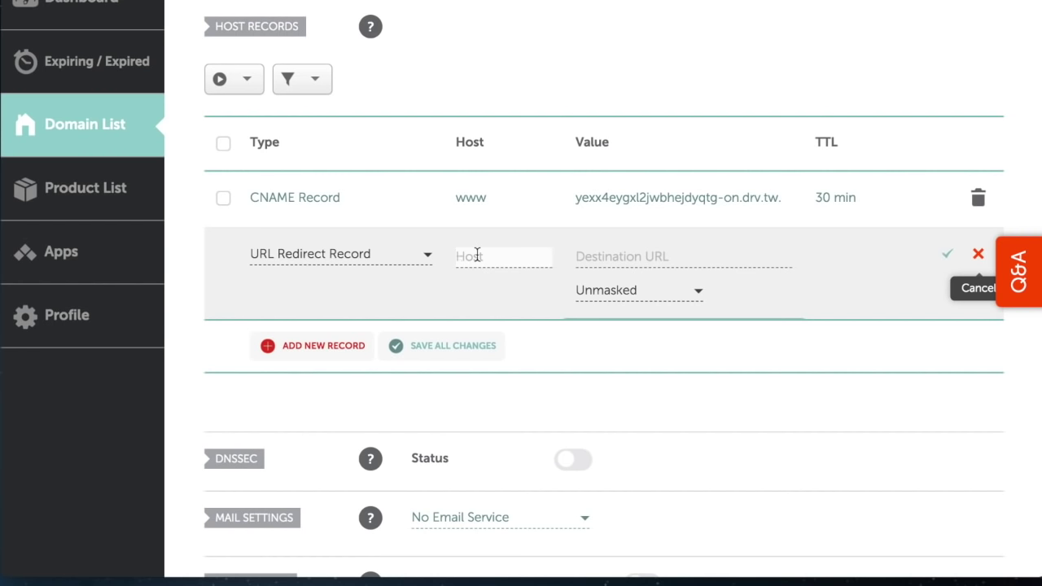
text(@)
click(628, 256)
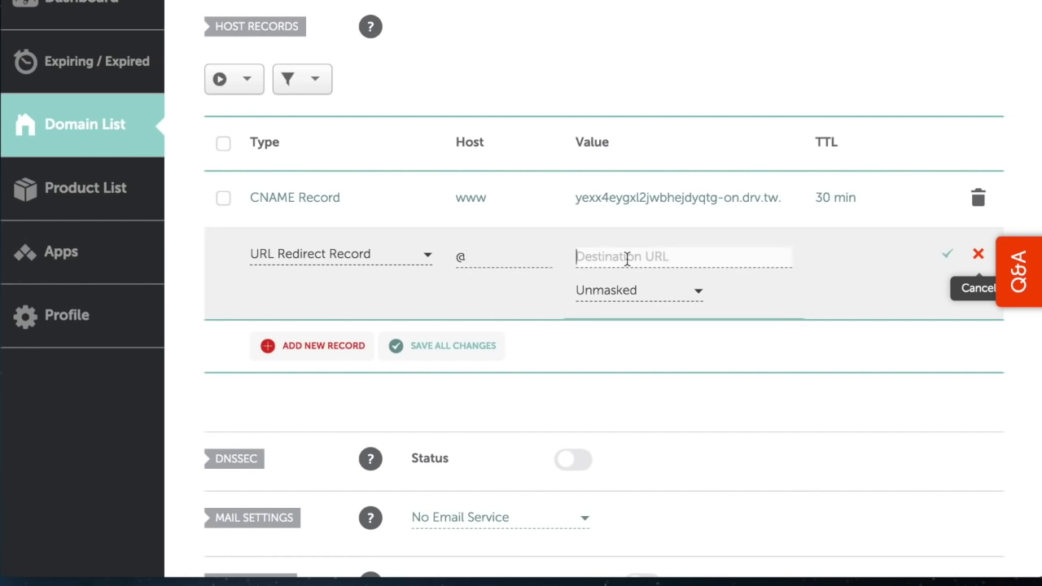
text(http://www.mydomain)
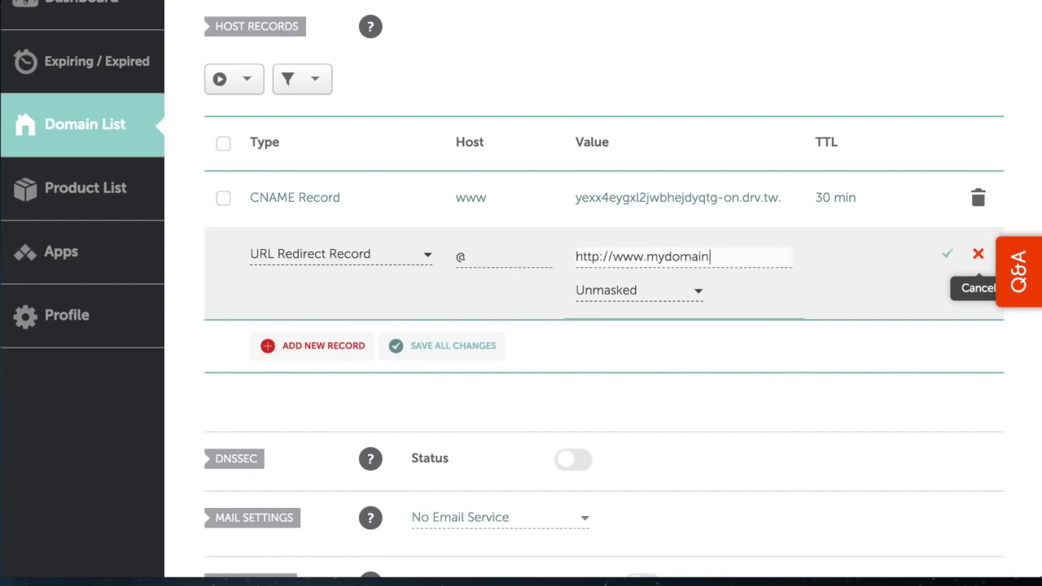
text(.com)
click(951, 257)
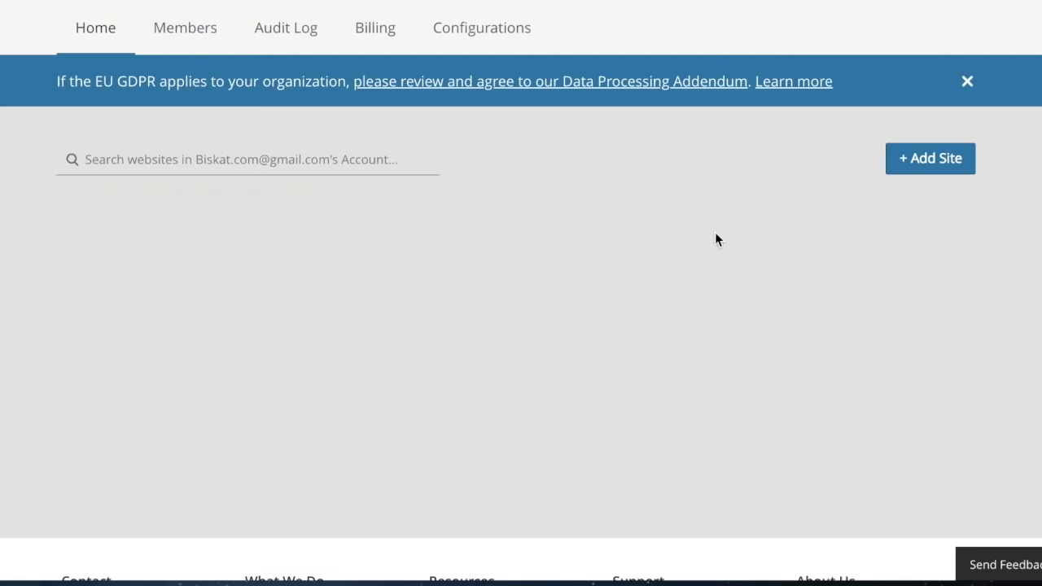
Step: Add mydomain.com as a new site in Cloudflare
click(930, 160)
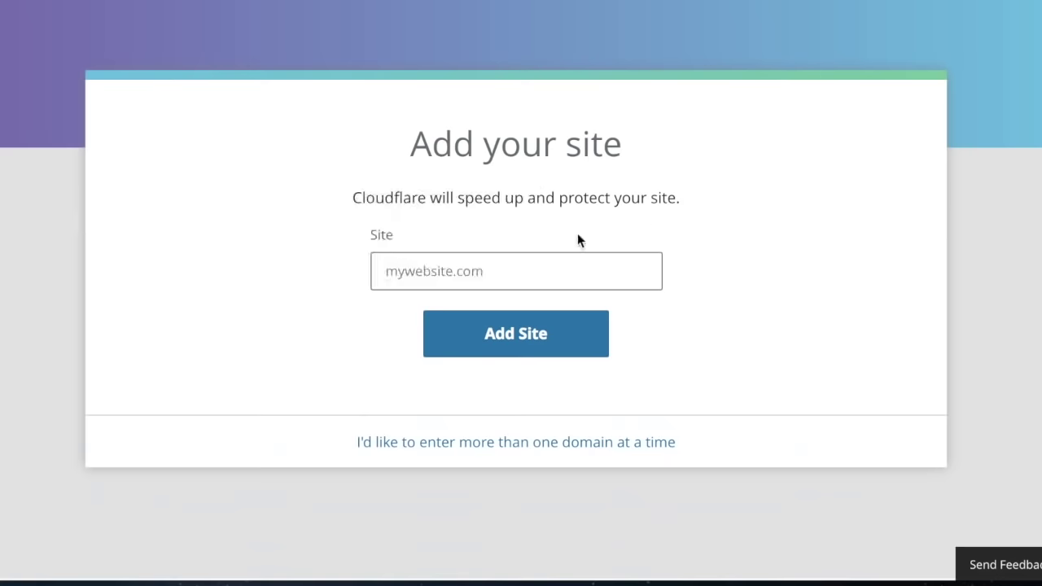
click(533, 265)
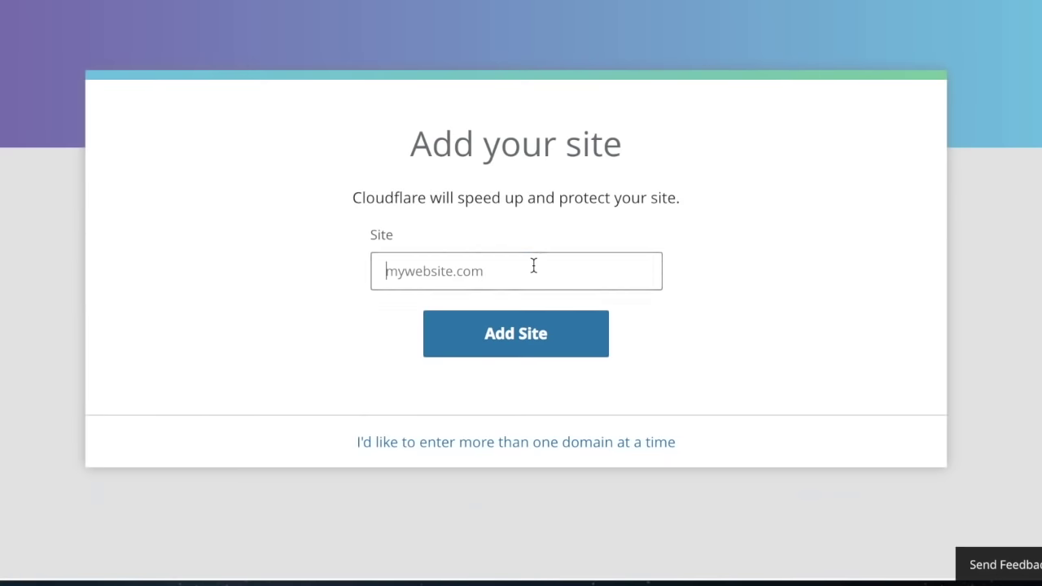
text(m)
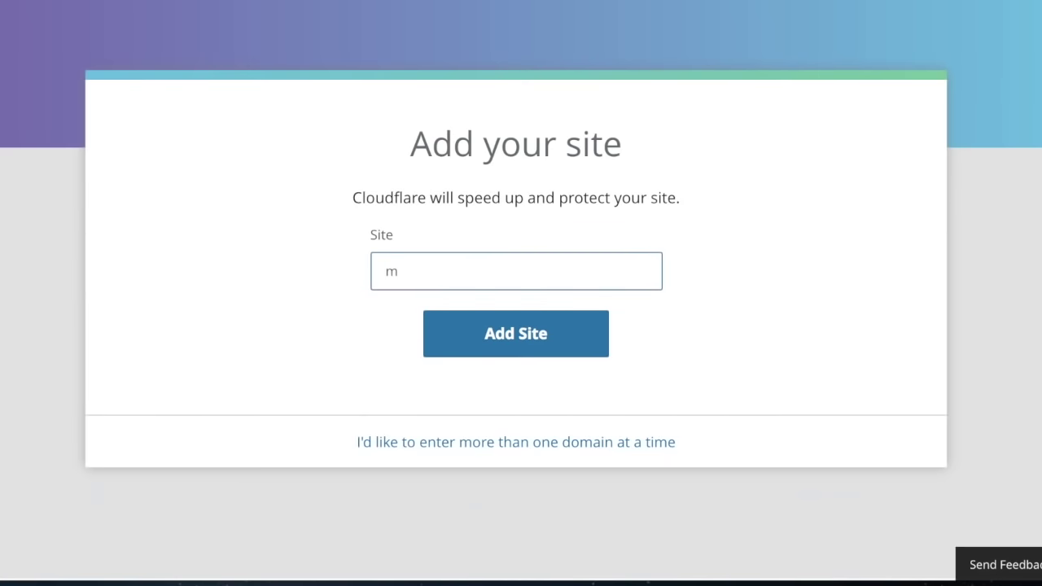
text(ydomain.com)
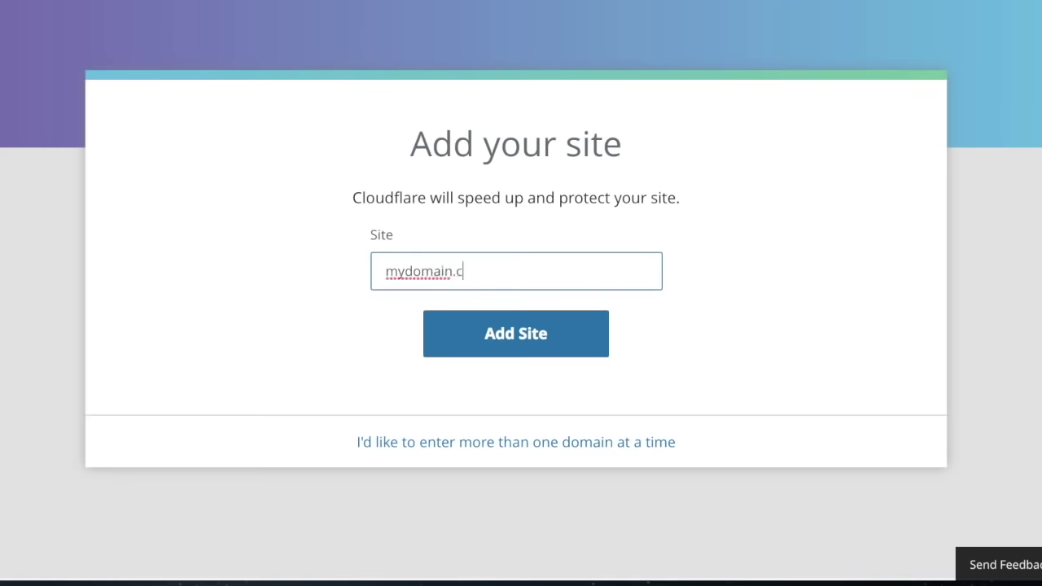
click(540, 333)
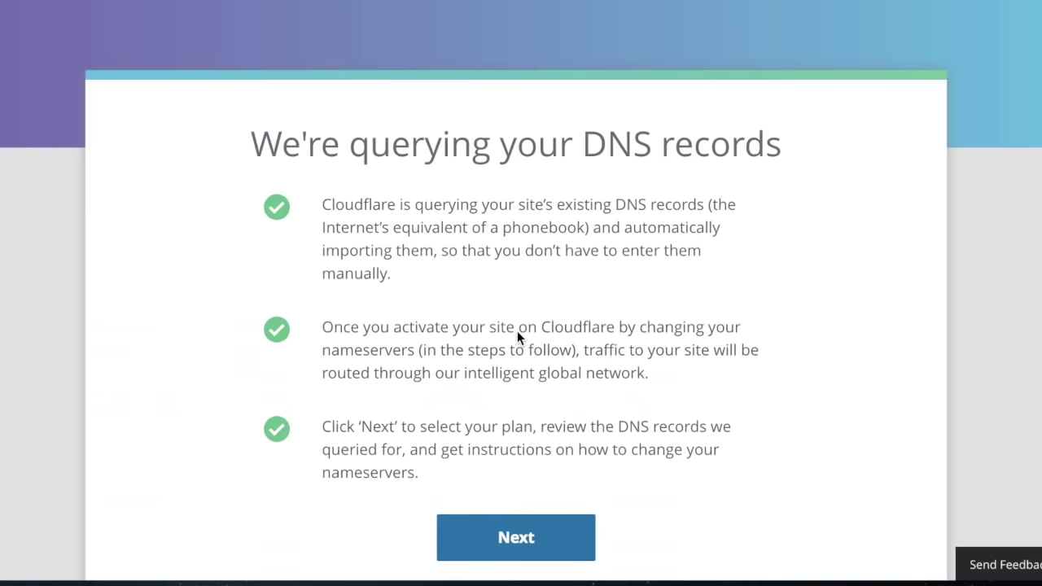
Step: Select, confirm and complete sign-up for the Free plan
scroll(517, 338, down, 3)
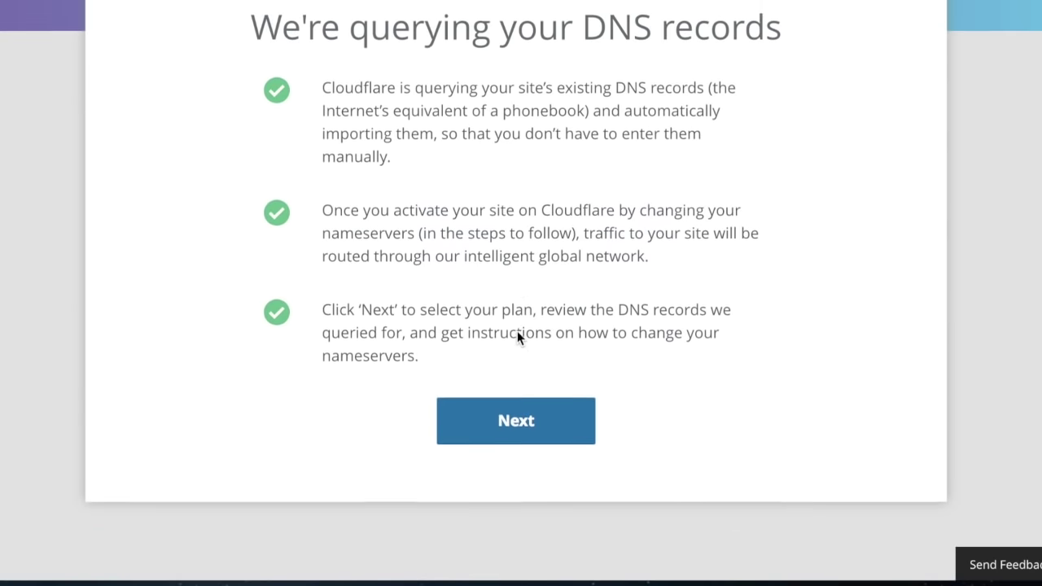
click(514, 384)
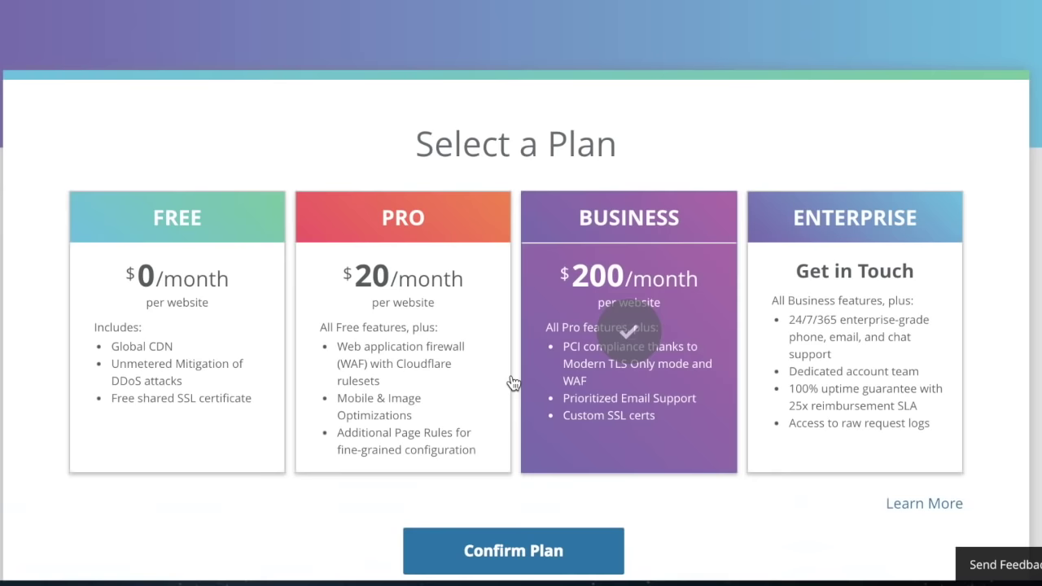
click(173, 381)
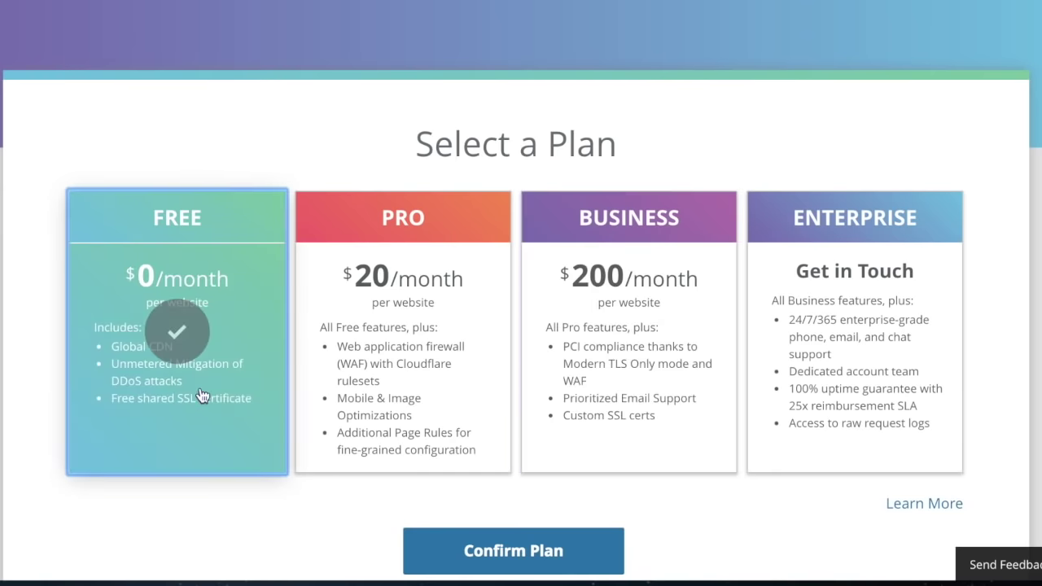
click(494, 542)
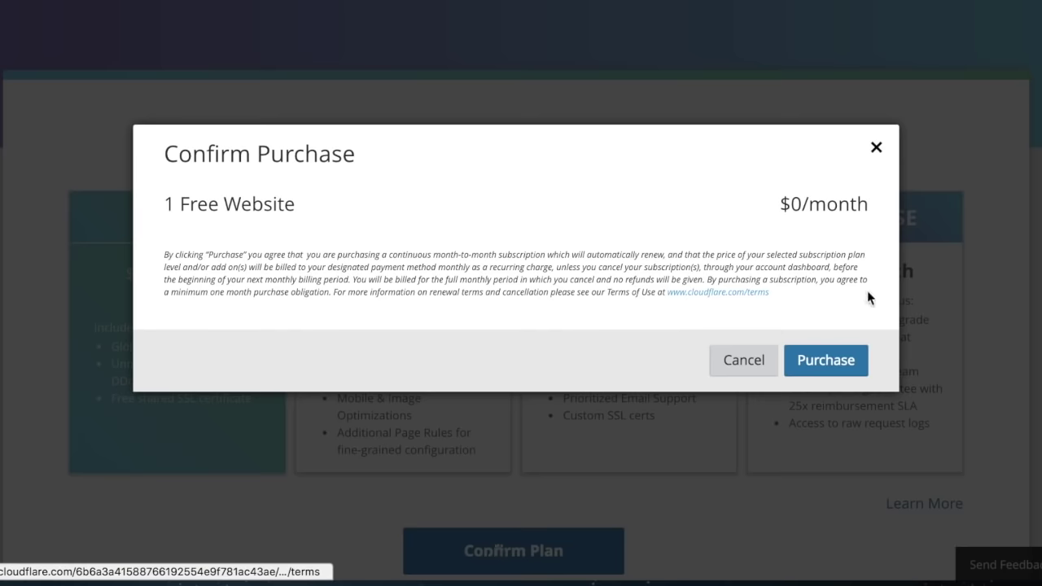
click(845, 372)
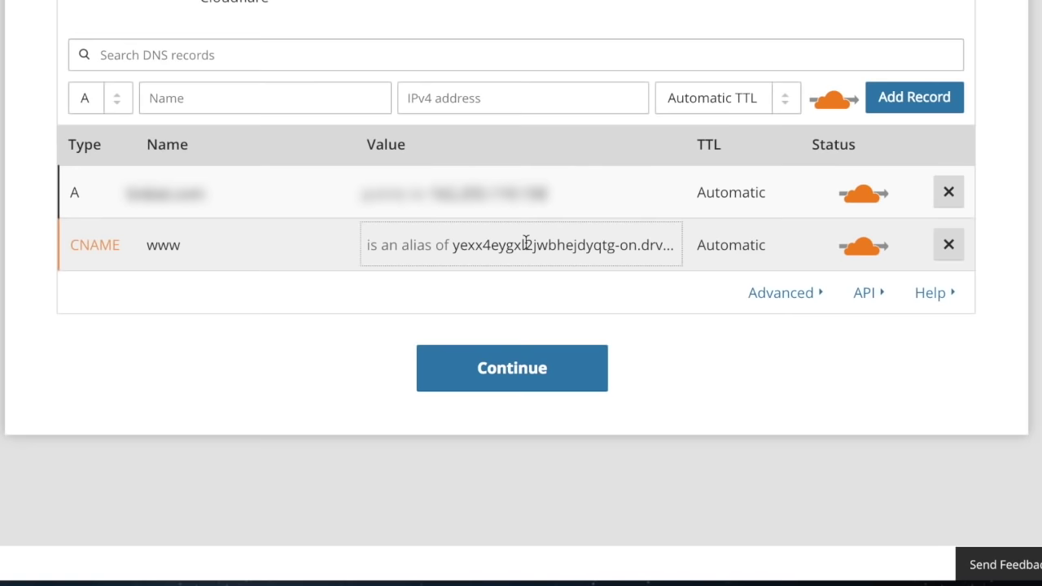
click(526, 242)
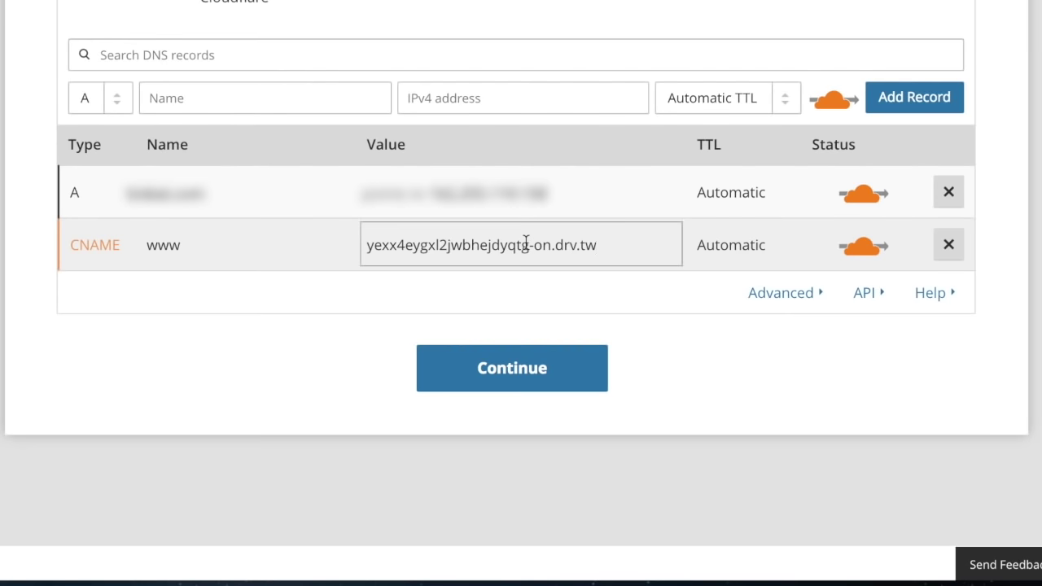
triple_click(526, 242)
key(ctrl+c)
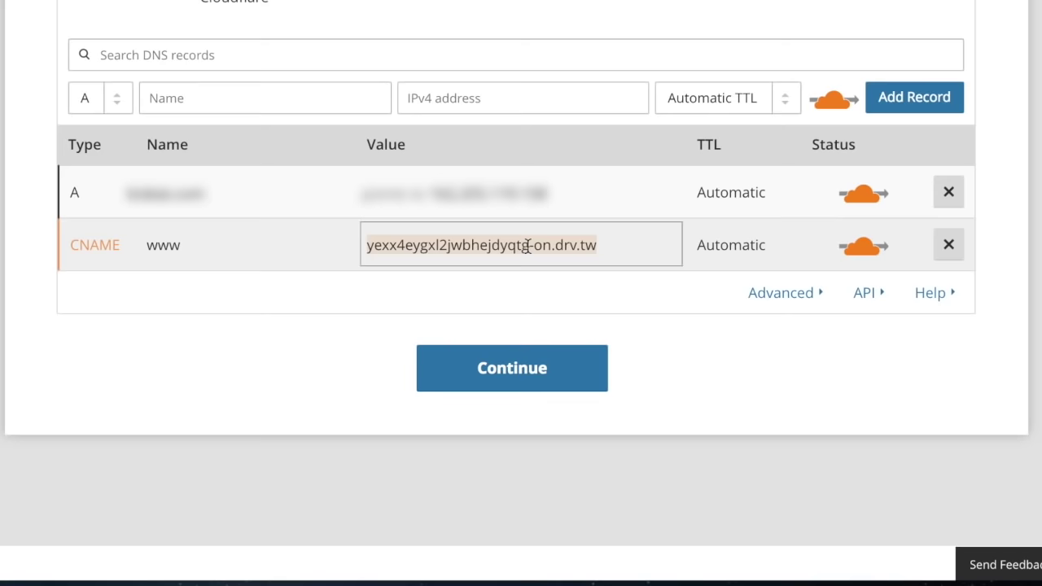
click(435, 279)
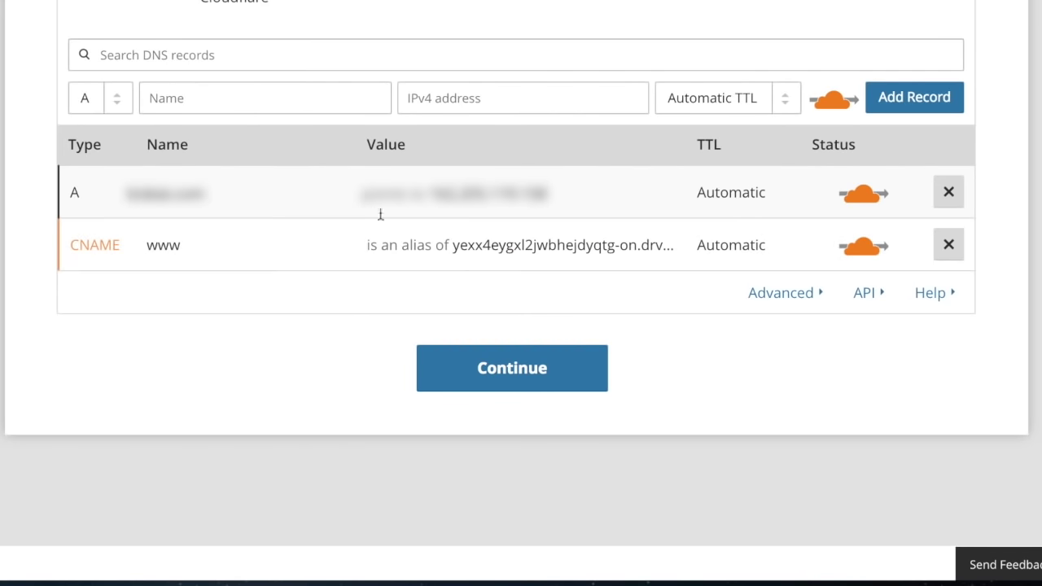
click(100, 97)
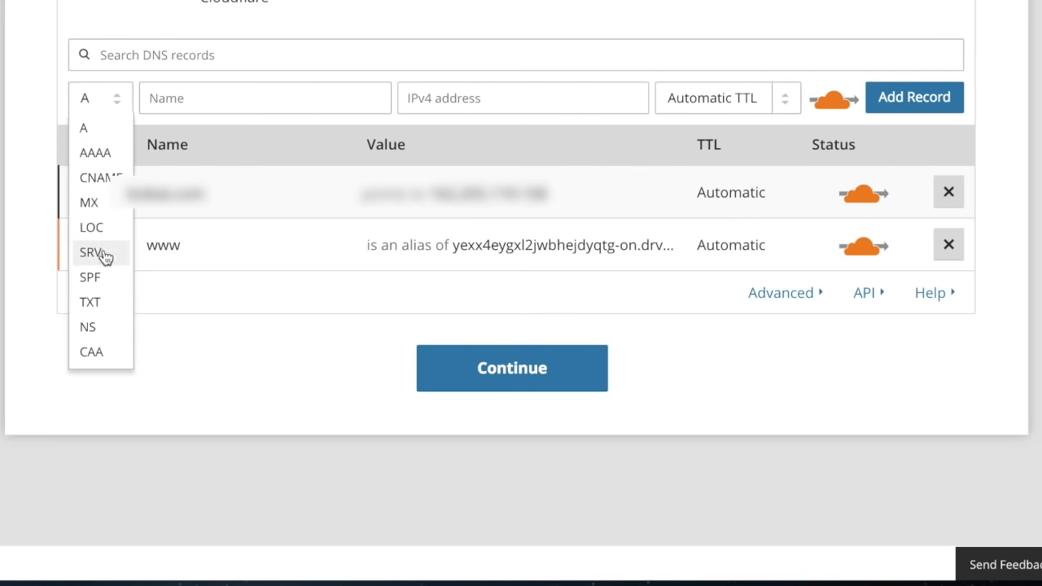
click(108, 306)
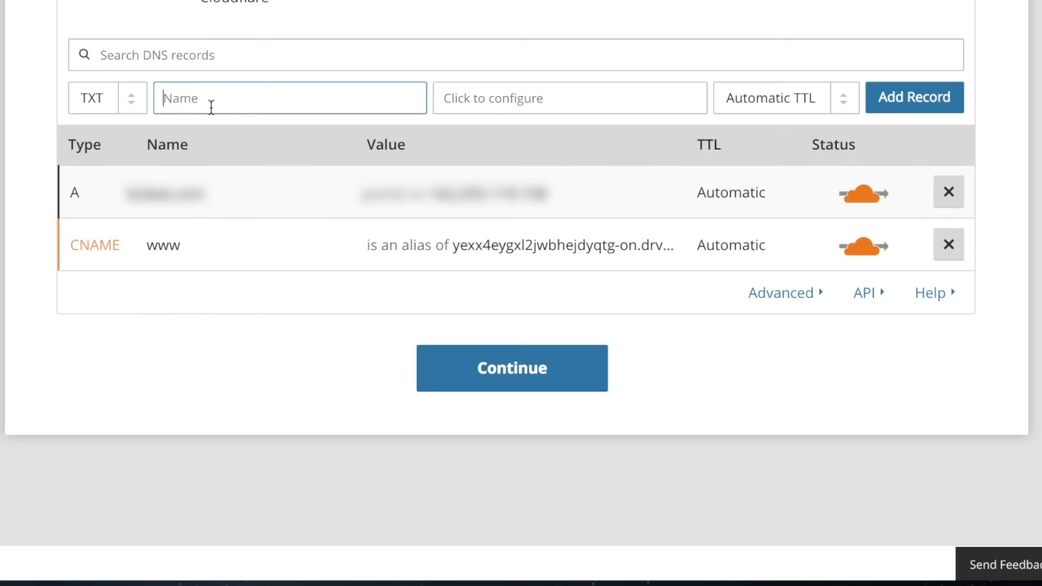
text(www)
click(468, 98)
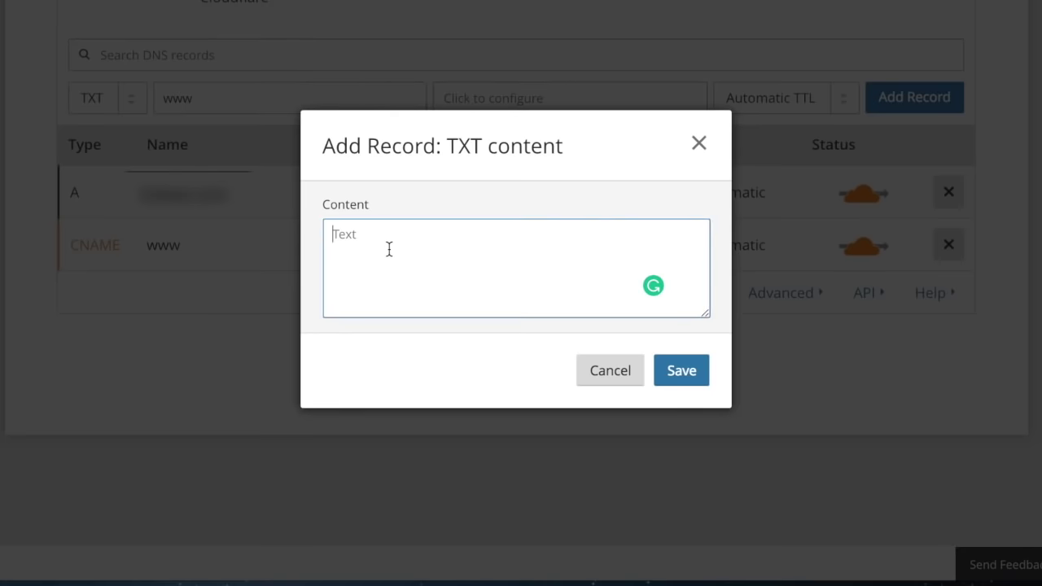
key(ctrl+v)
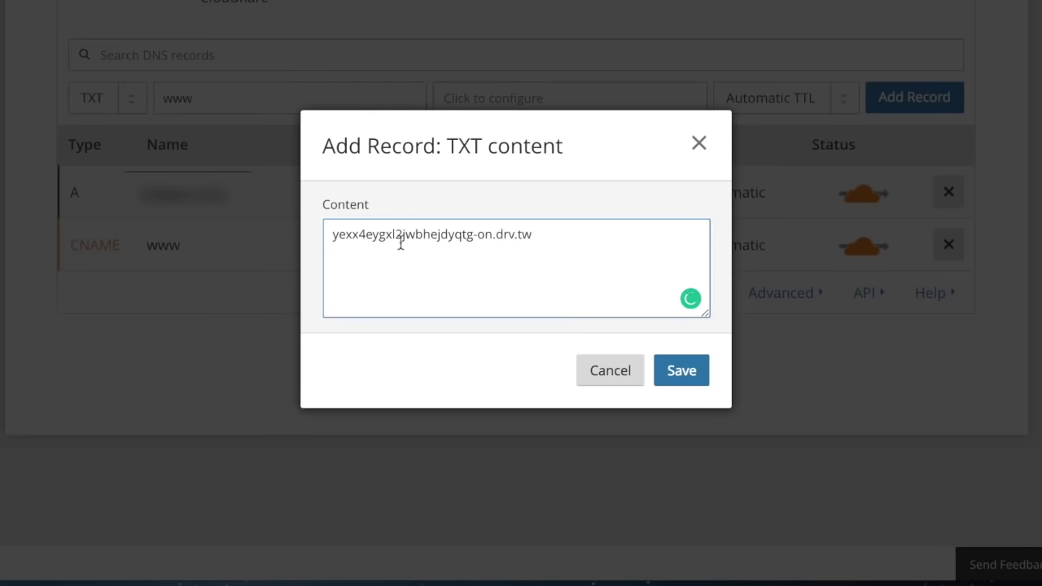
Step: Prefix the TXT content with DRVTW=, add the record, and continue past the DNS step
click(327, 234)
text(DRV)
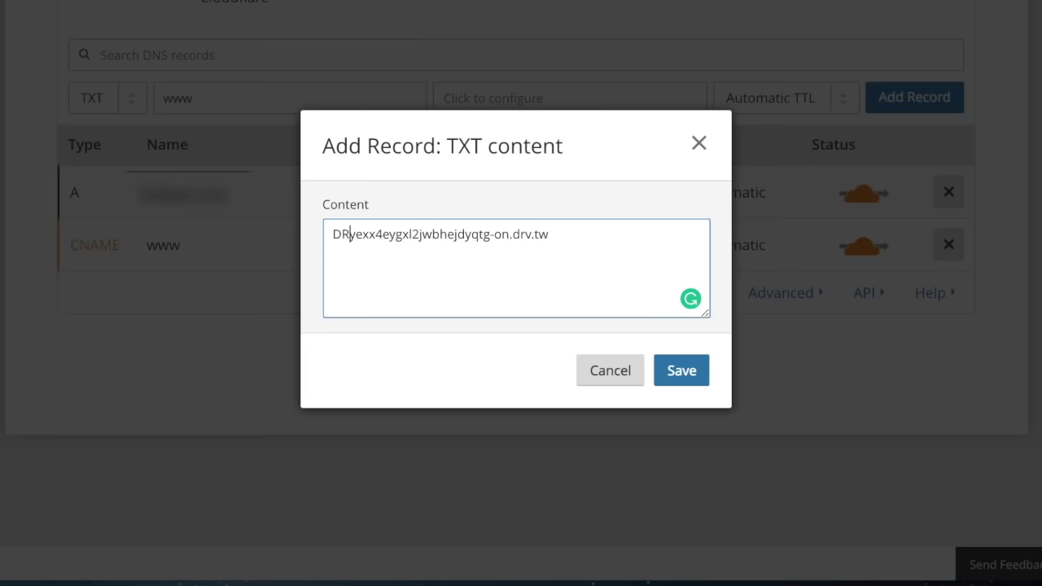
text(TW)
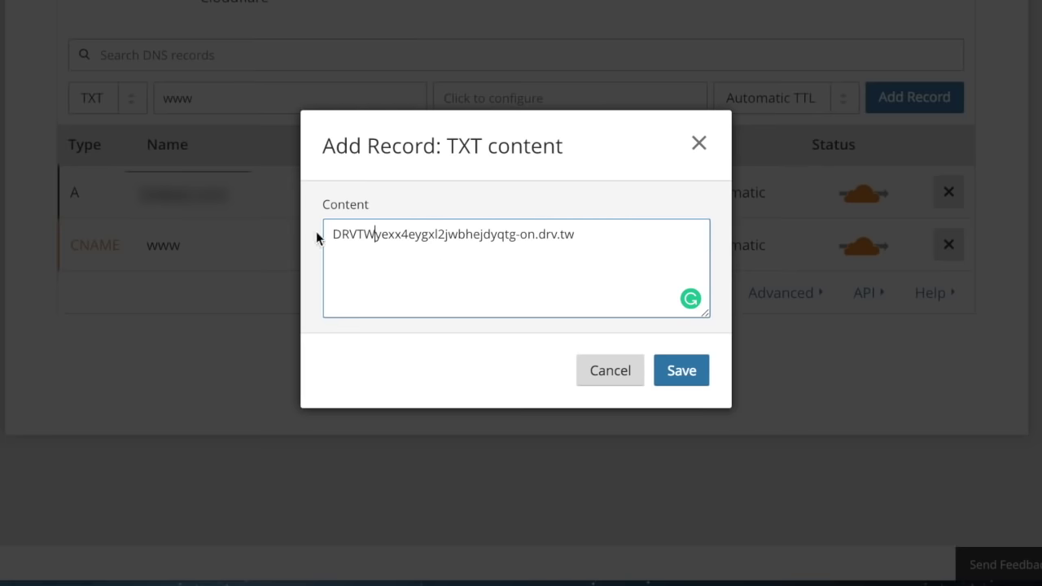
text(=)
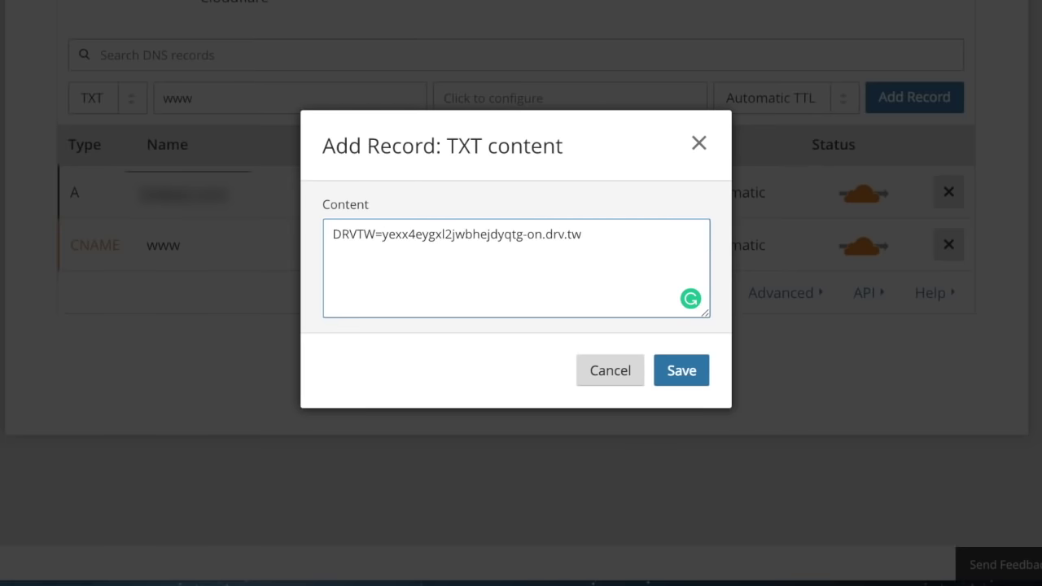
click(674, 372)
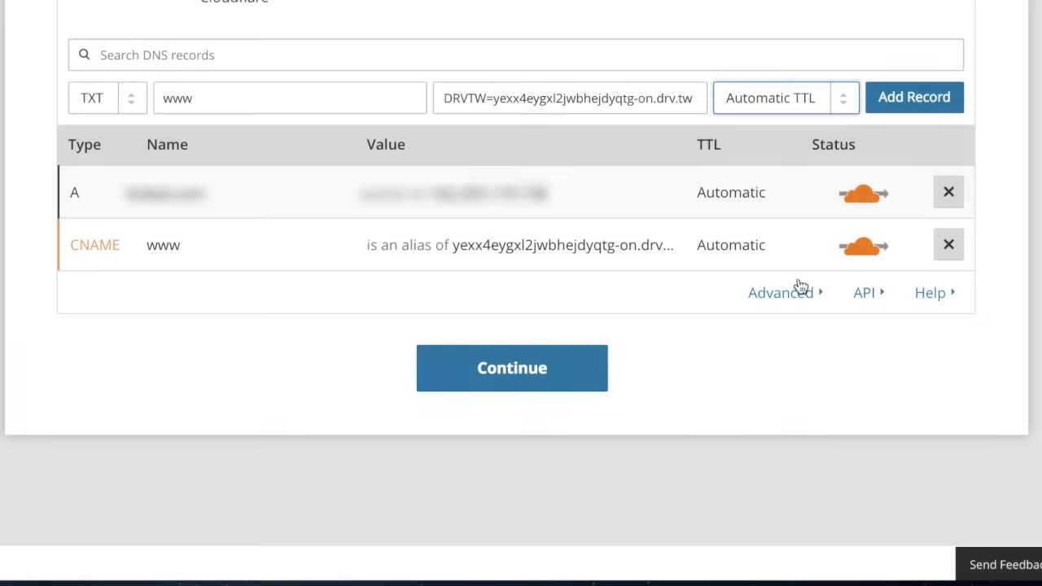
click(917, 98)
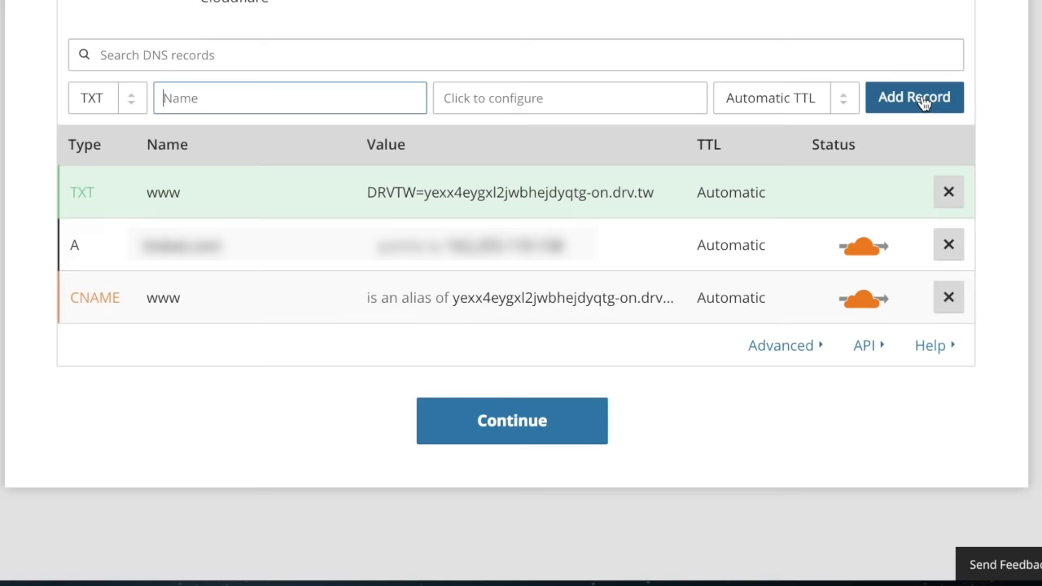
click(567, 429)
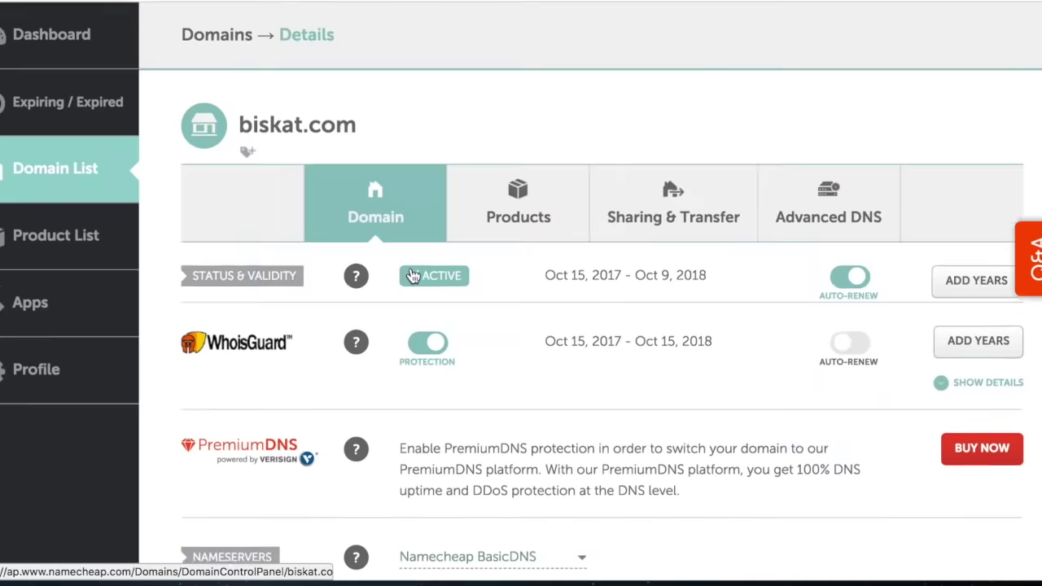
Step: Switch nameservers to Custom DNS, entering gabe.ns.cloudflare.com and gene.ns.cloudflare.com as Nameserver 1 and 2
scroll(407, 275, down, 5)
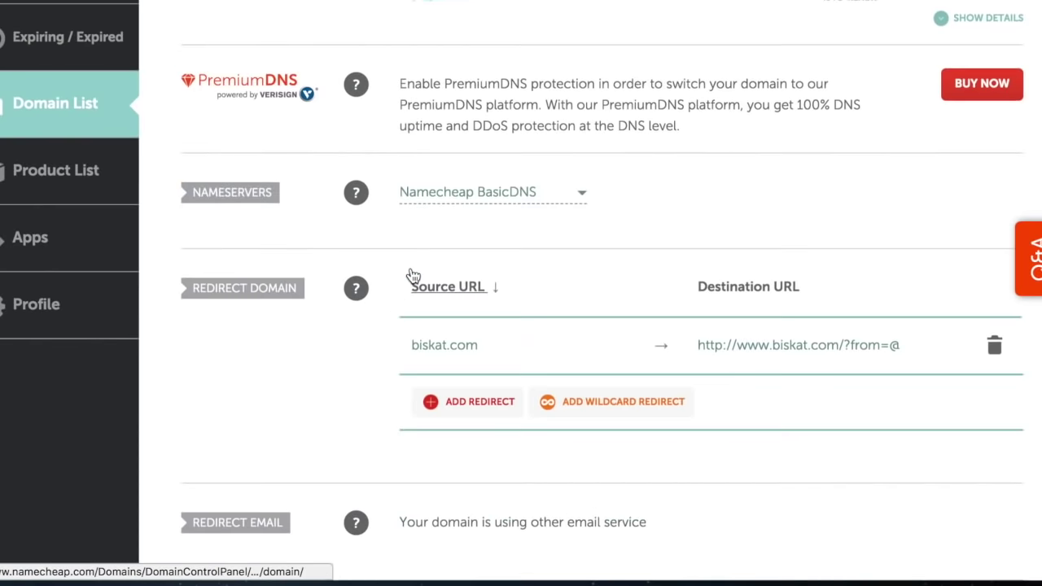
click(502, 200)
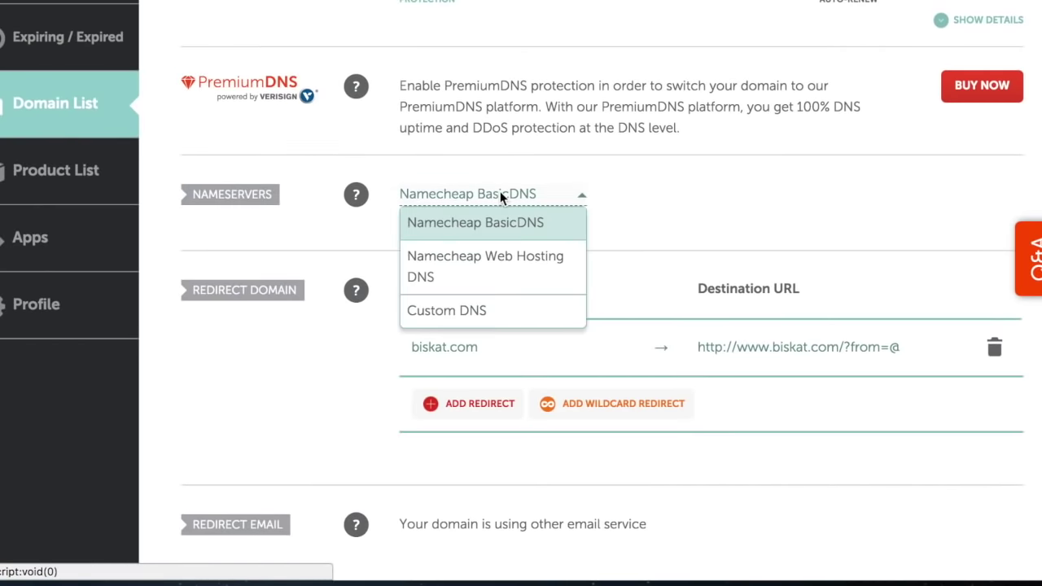
click(481, 313)
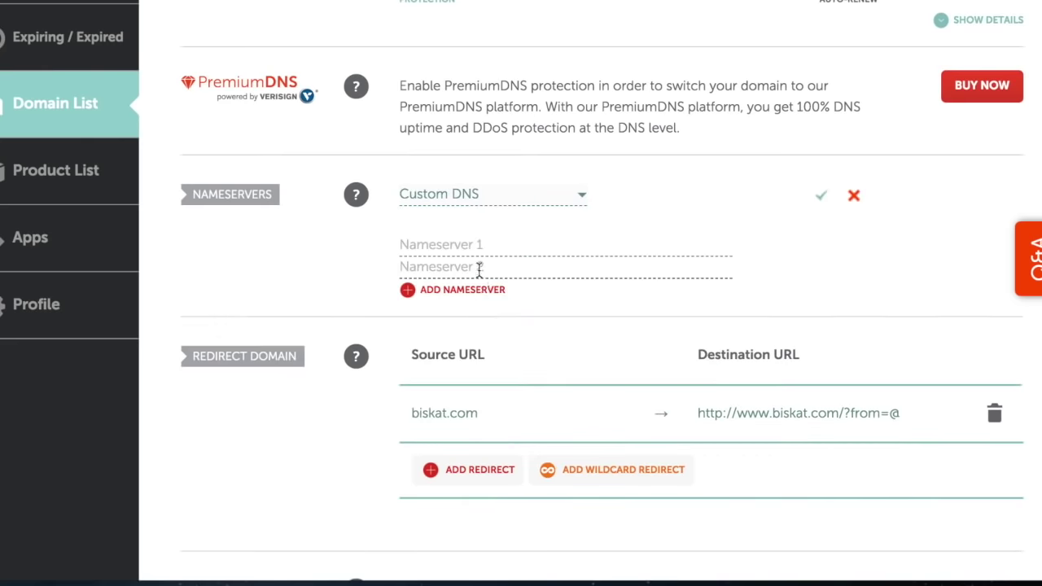
click(453, 245)
key(ctrl+v)
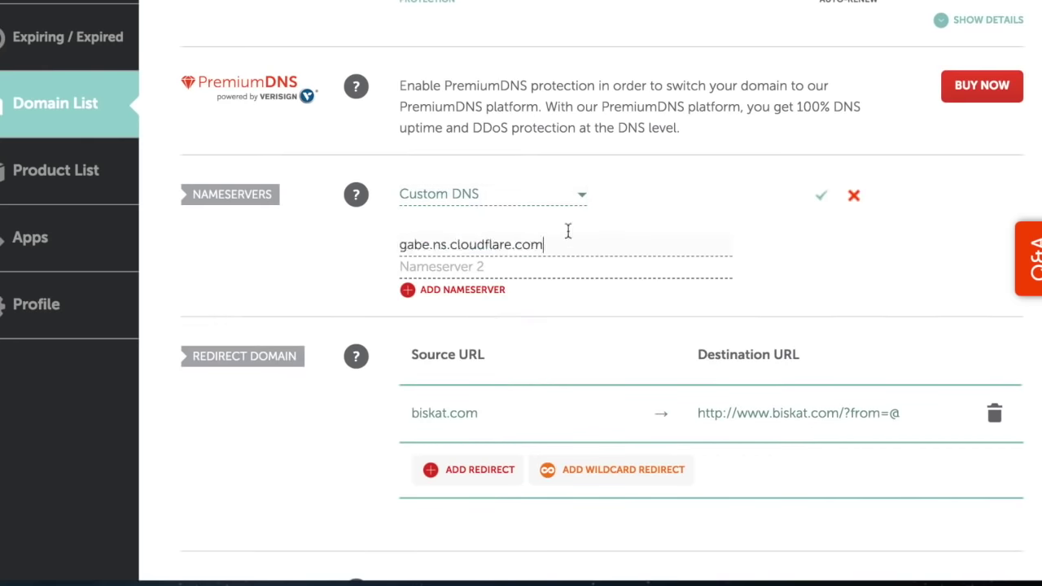
click(479, 271)
key(ctrl+v)
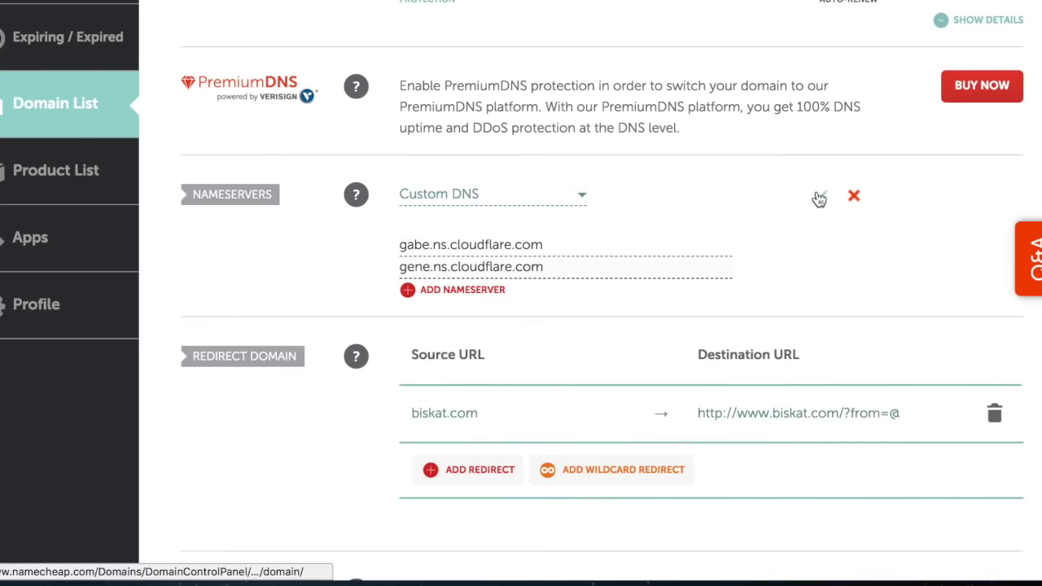